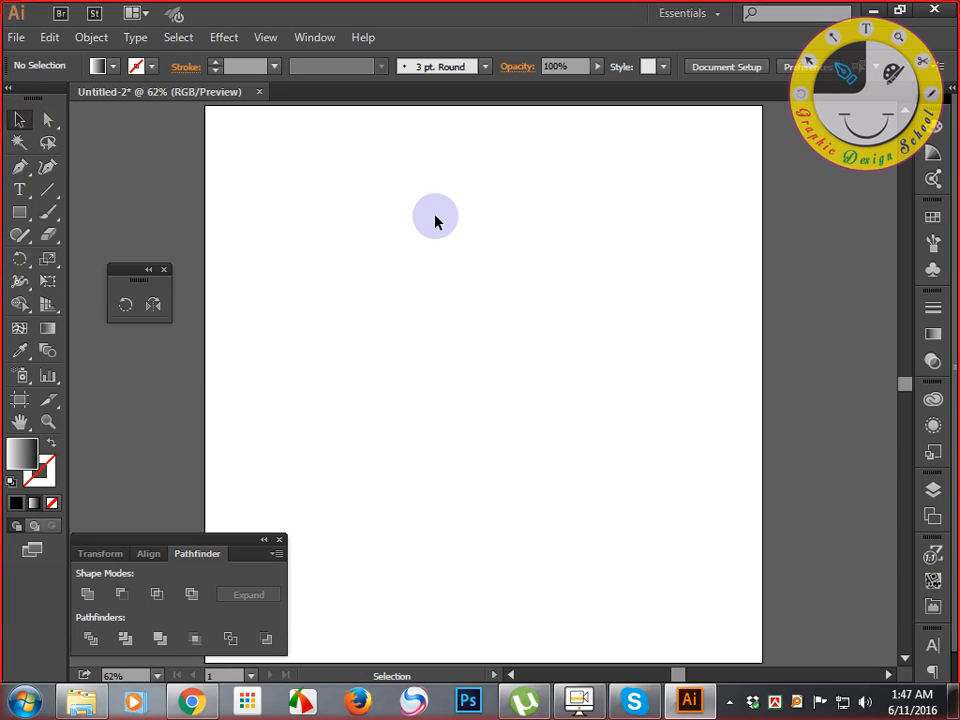
Draw a landscape rectangle with the black-and-white gradient fill in the upper middle of the artboard and select it
{"action": "left_click", "coordinate": [22, 210]}
{"action": "left_click_drag", "start_coordinate": [302, 218], "coordinate": [551, 406]}
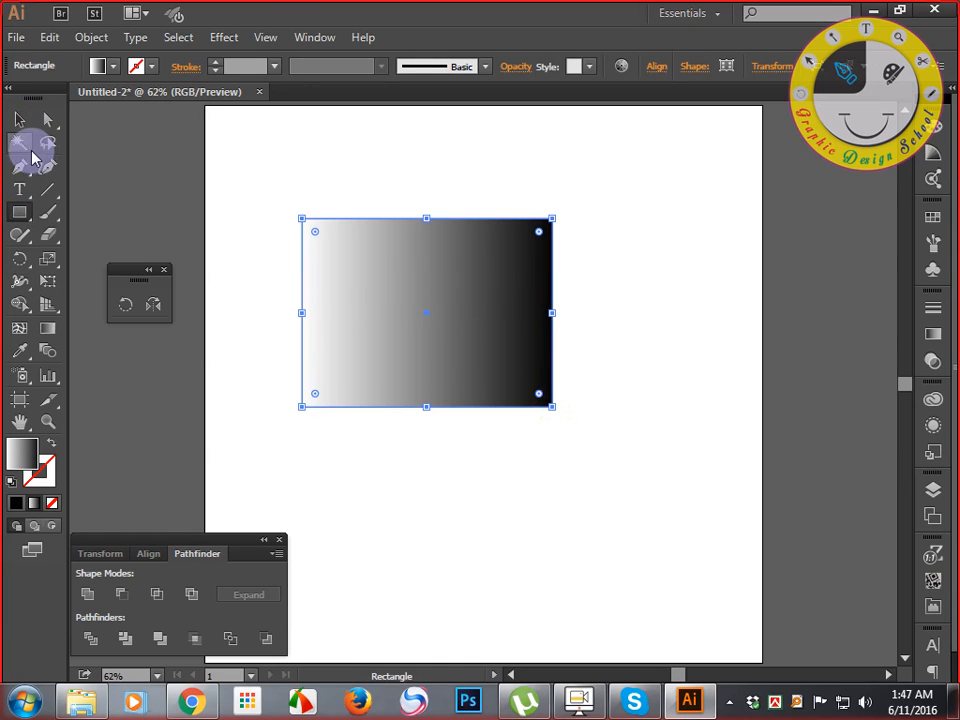
{"action": "left_click", "coordinate": [19, 119]}
{"action": "left_click", "coordinate": [121, 135]}
{"action": "left_click", "coordinate": [410, 275]}
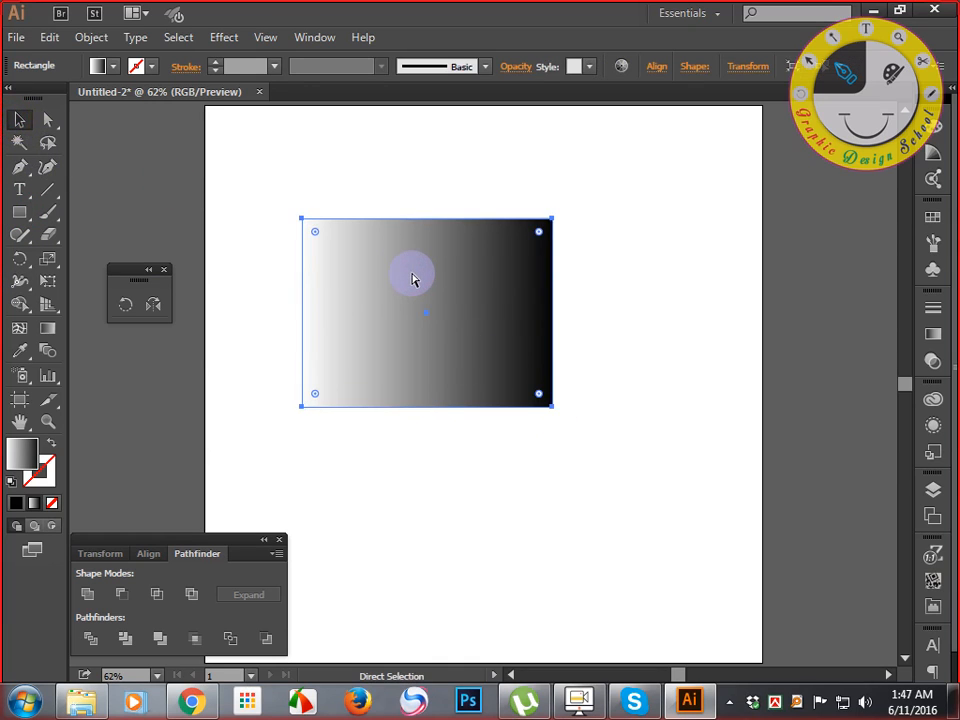
Try an ordinary paste of the copied gradient rectangle and delete the pasted duplicate
{"action": "key", "text": "a"}
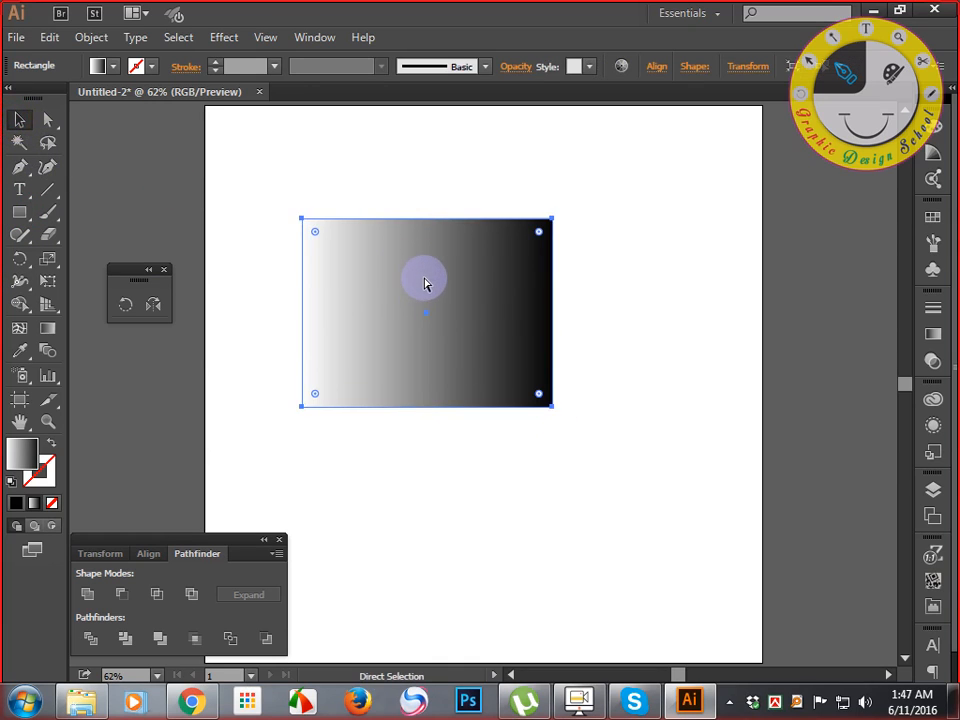
{"action": "left_click_drag", "start_coordinate": [425, 283], "coordinate": [545, 395]}
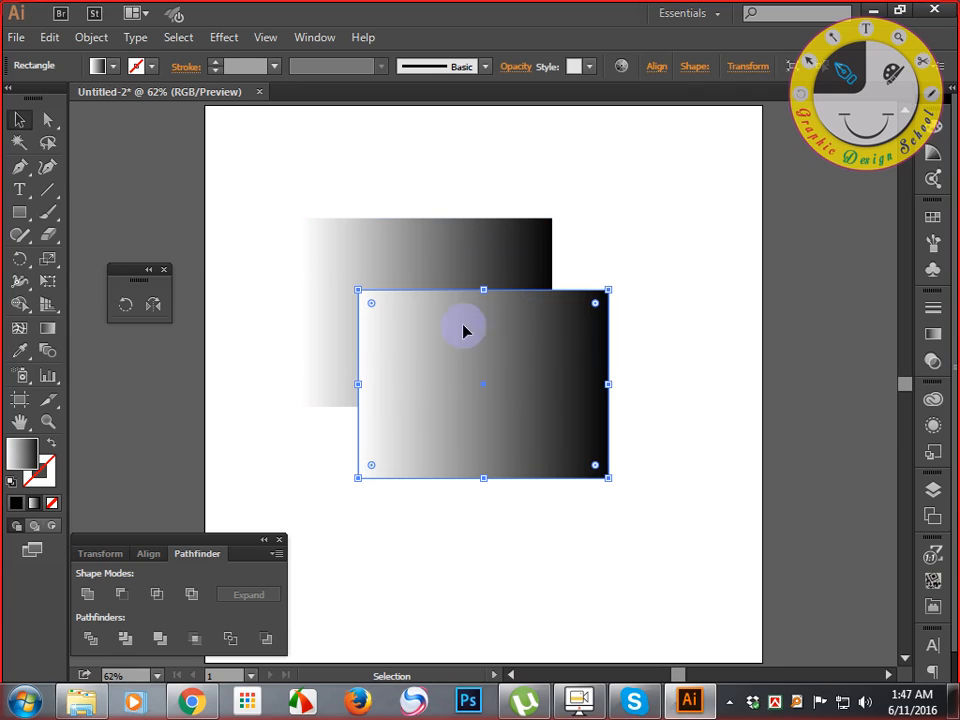
{"action": "key", "text": "Delete"}
Paste a copy of the gradient rectangle directly in front of the original and expand Layer 1 to list its objects
{"action": "left_click", "coordinate": [428, 280]}
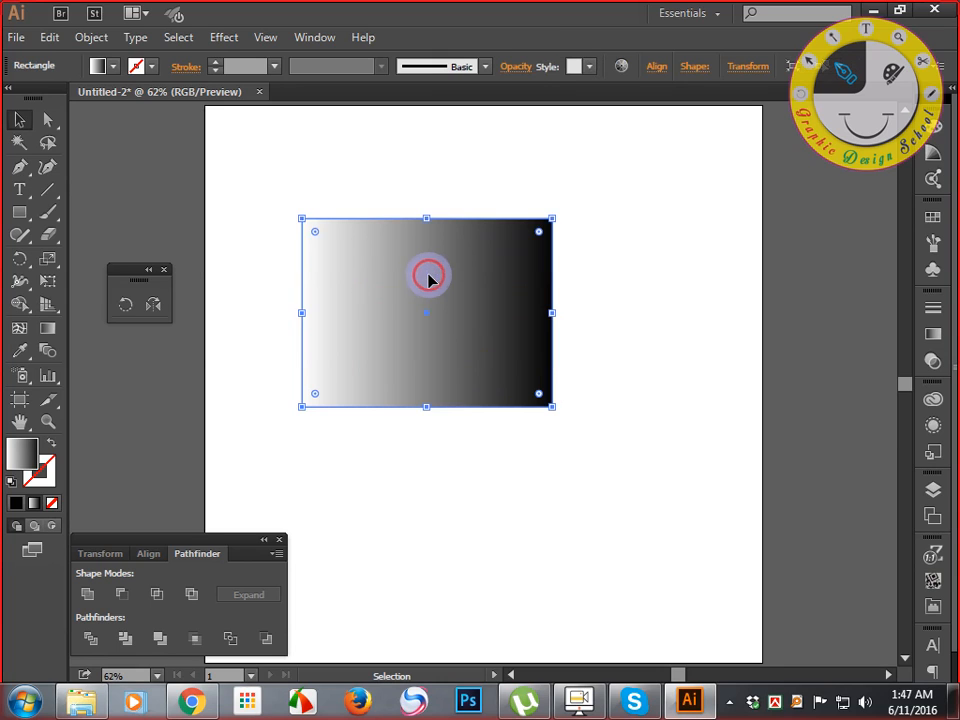
{"action": "key", "text": "ctrl+c"}
{"action": "key", "text": "ctrl+f"}
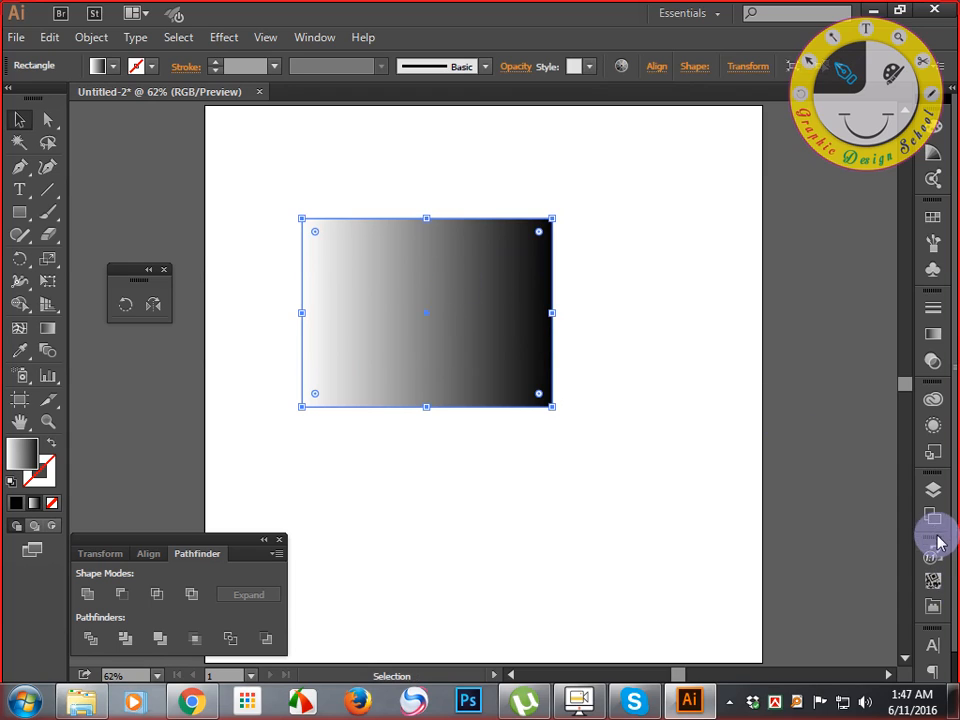
{"action": "left_click", "coordinate": [935, 492]}
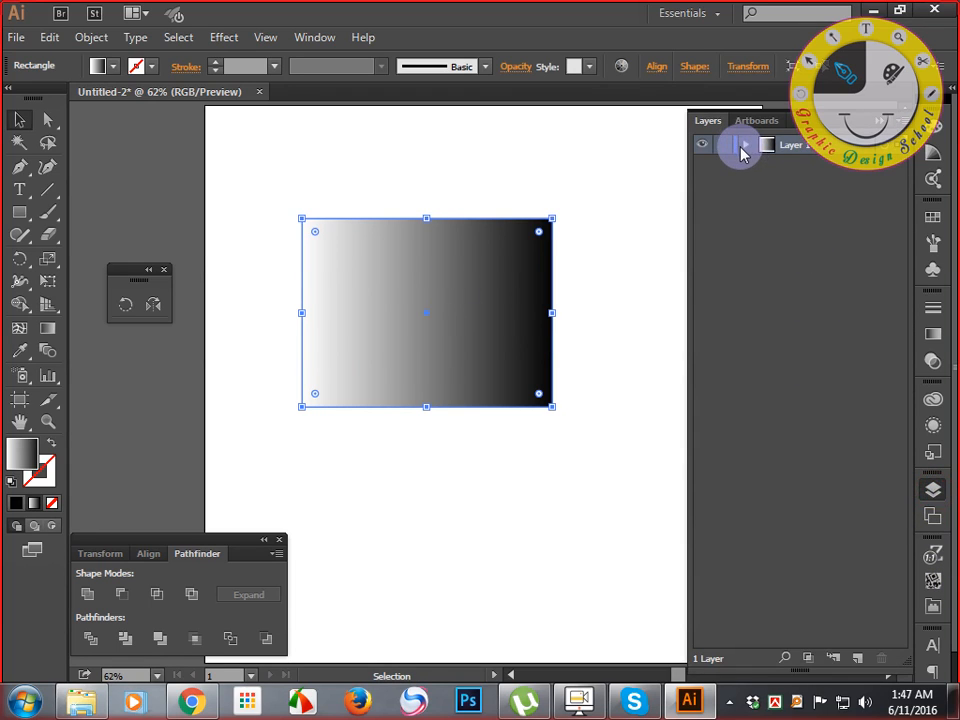
{"action": "left_click", "coordinate": [743, 146]}
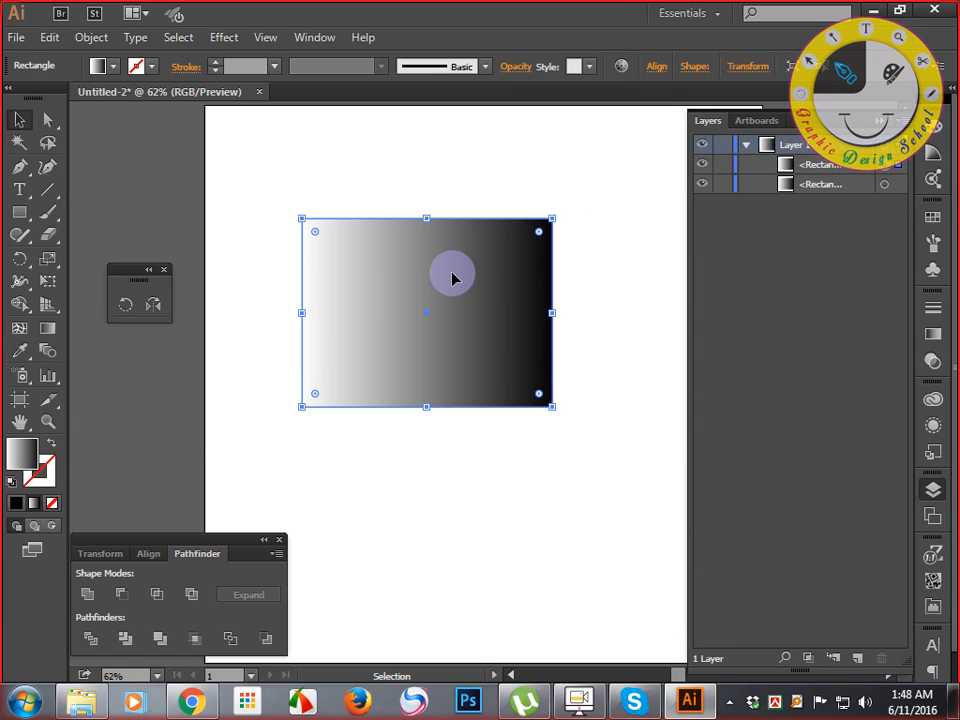
Fill the front copy of the rectangle with lime green and move it right to uncover the gradient original
{"action": "left_click", "coordinate": [431, 481]}
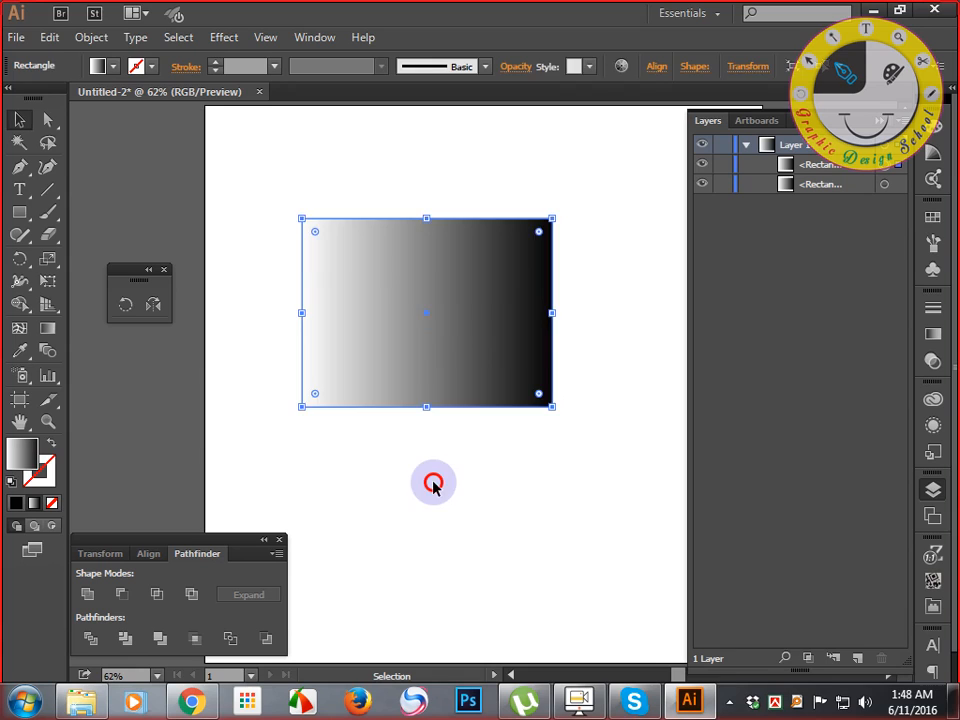
{"action": "left_click", "coordinate": [457, 343]}
{"action": "key", "text": "F6"}
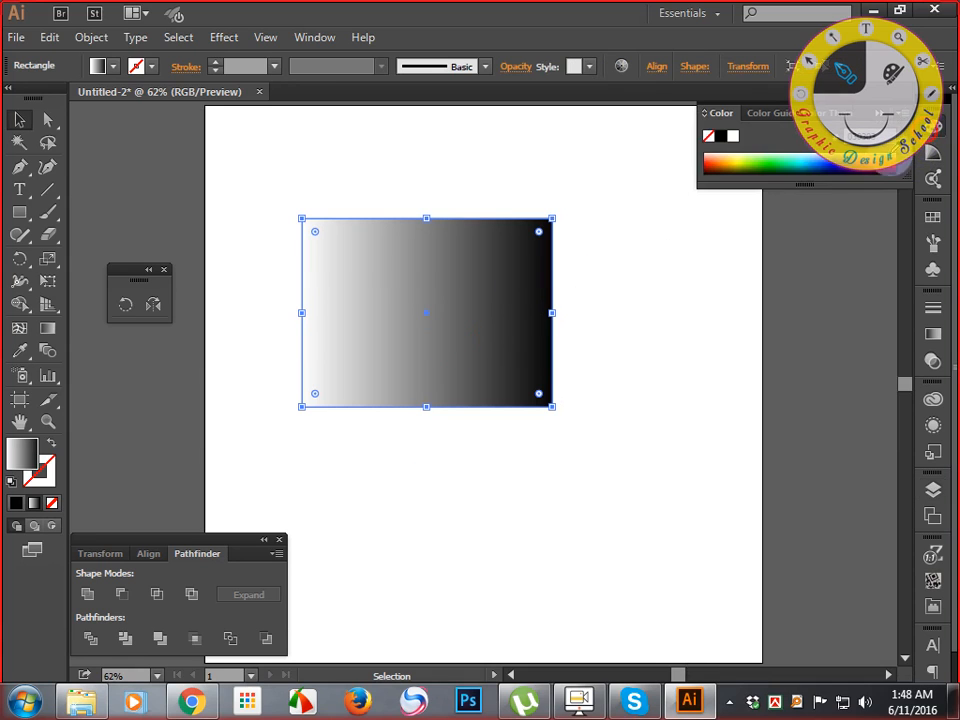
{"action": "left_click", "coordinate": [747, 158]}
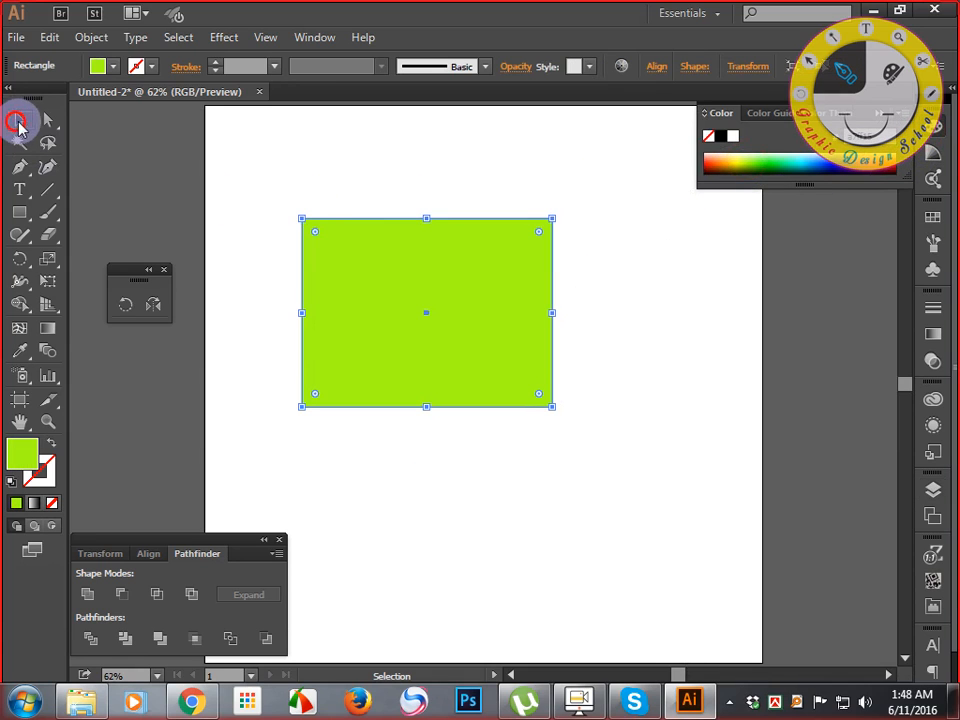
{"action": "left_click", "coordinate": [349, 146]}
{"action": "left_click_drag", "start_coordinate": [349, 283], "coordinate": [574, 293]}
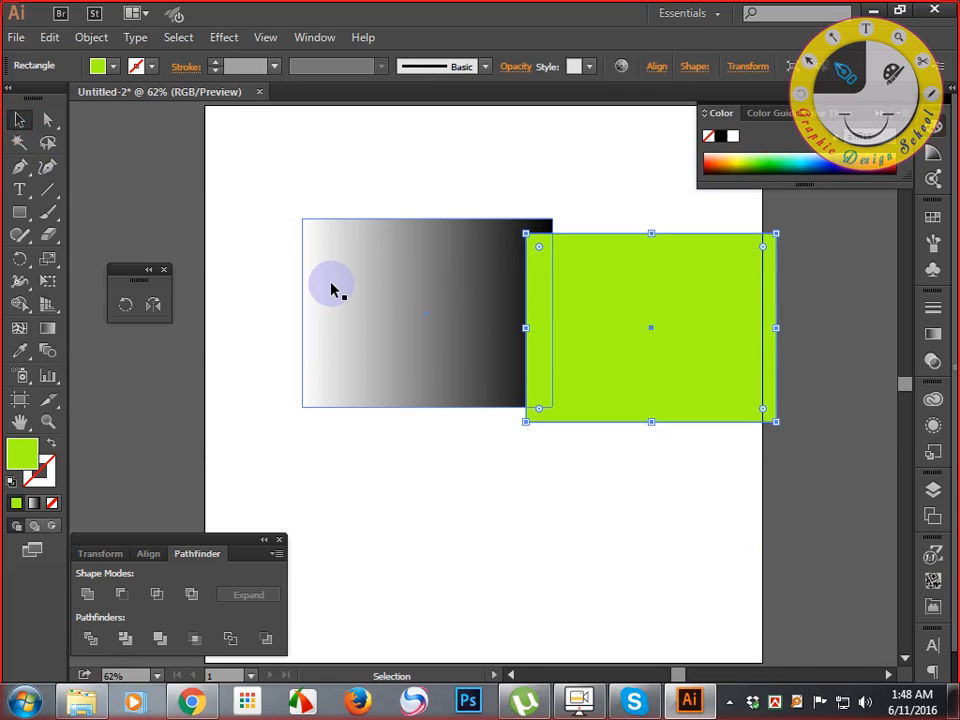
Delete the gradient rectangle and keep the lime green one
{"action": "left_click_drag", "start_coordinate": [361, 141], "coordinate": [583, 400]}
{"action": "left_click", "coordinate": [446, 536]}
{"action": "left_click", "coordinate": [381, 313]}
{"action": "key", "text": "Delete"}
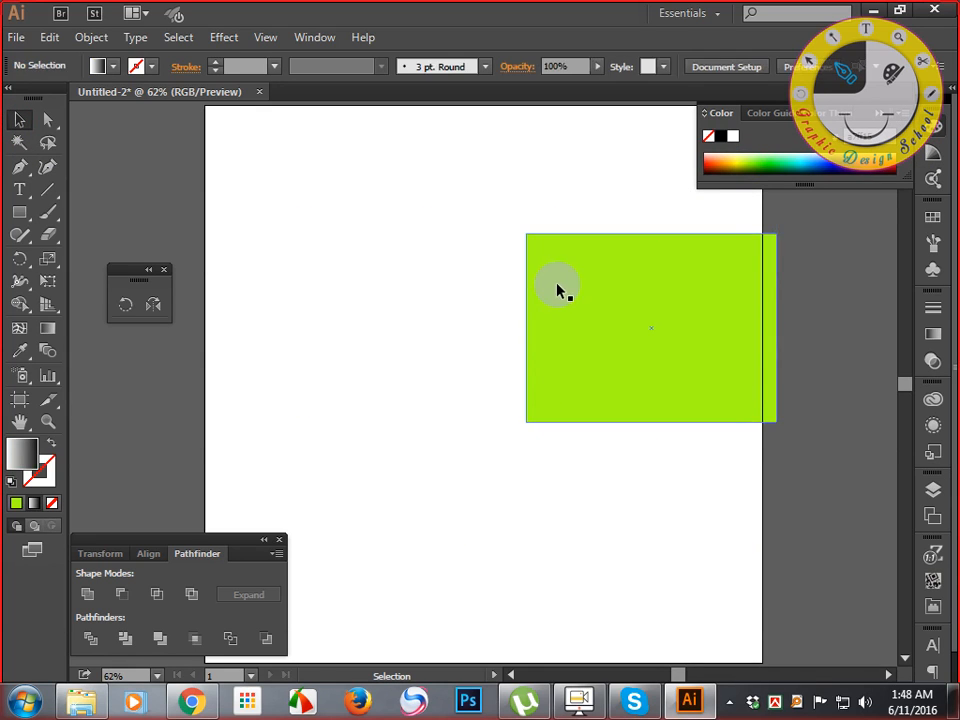
Move the green rectangle back to the middle of the artboard and paste a copy directly behind it
{"action": "left_click_drag", "start_coordinate": [558, 290], "coordinate": [373, 282]}
{"action": "key", "text": "a"}
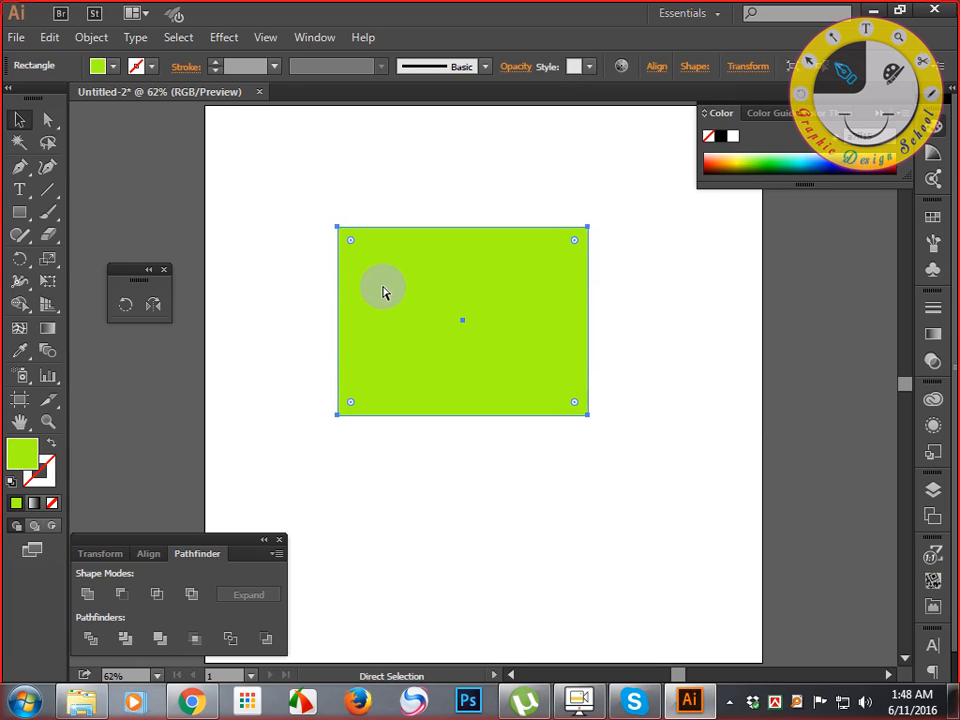
{"action": "key", "text": "v"}
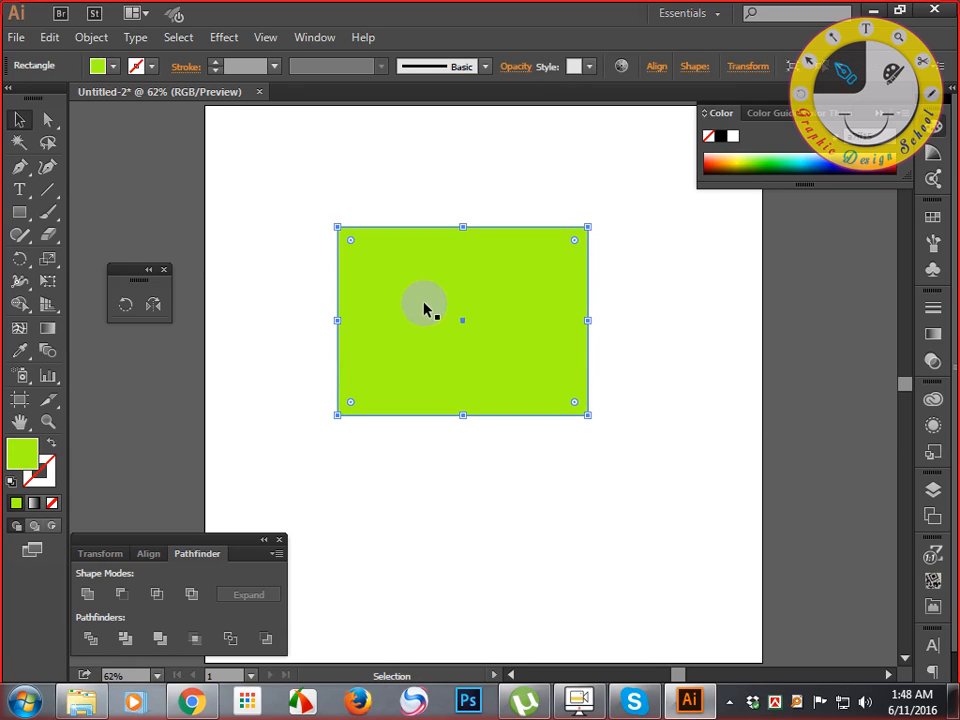
{"action": "left_click", "coordinate": [931, 362]}
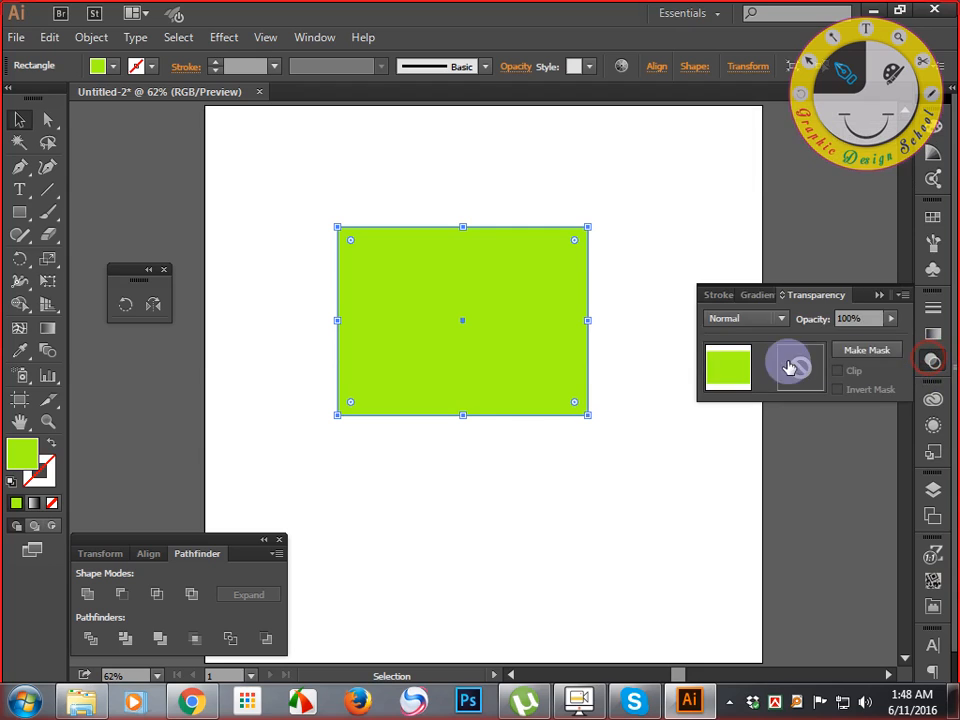
{"action": "left_click", "coordinate": [928, 488]}
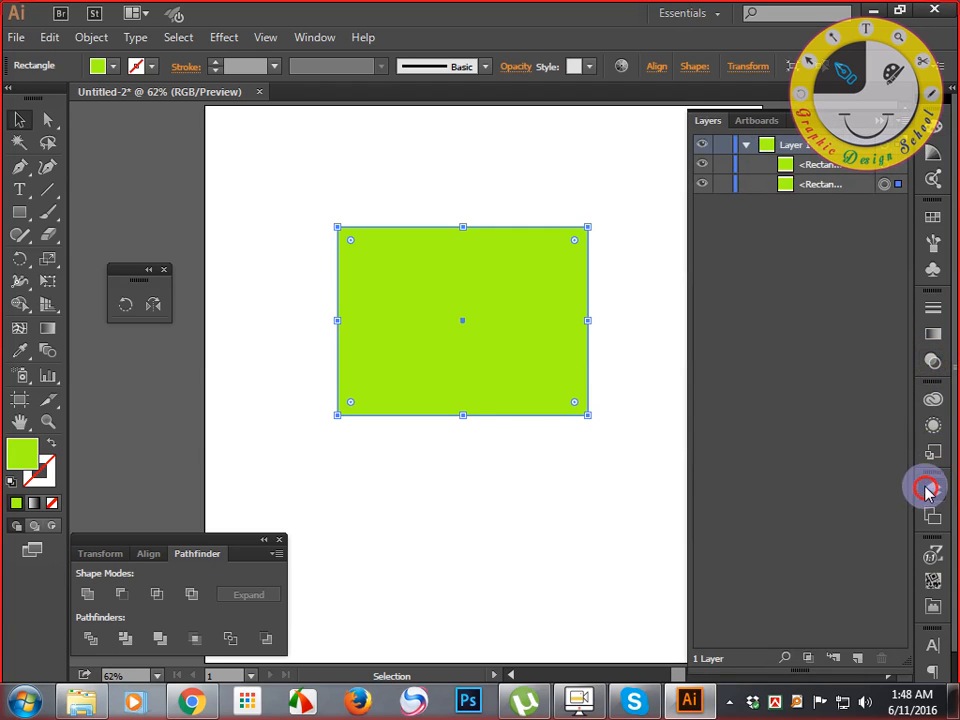
{"action": "left_click", "coordinate": [888, 188]}
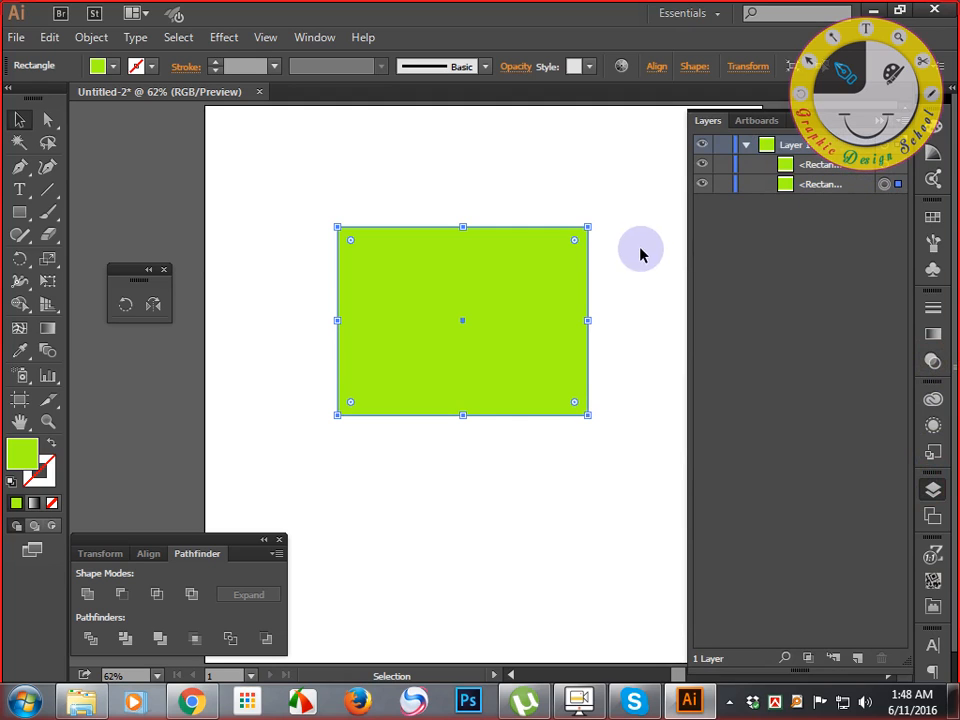
Fill the rear copy with dark blue and nudge it left until it sits almost entirely beside the green rectangle
{"action": "left_click", "coordinate": [932, 153]}
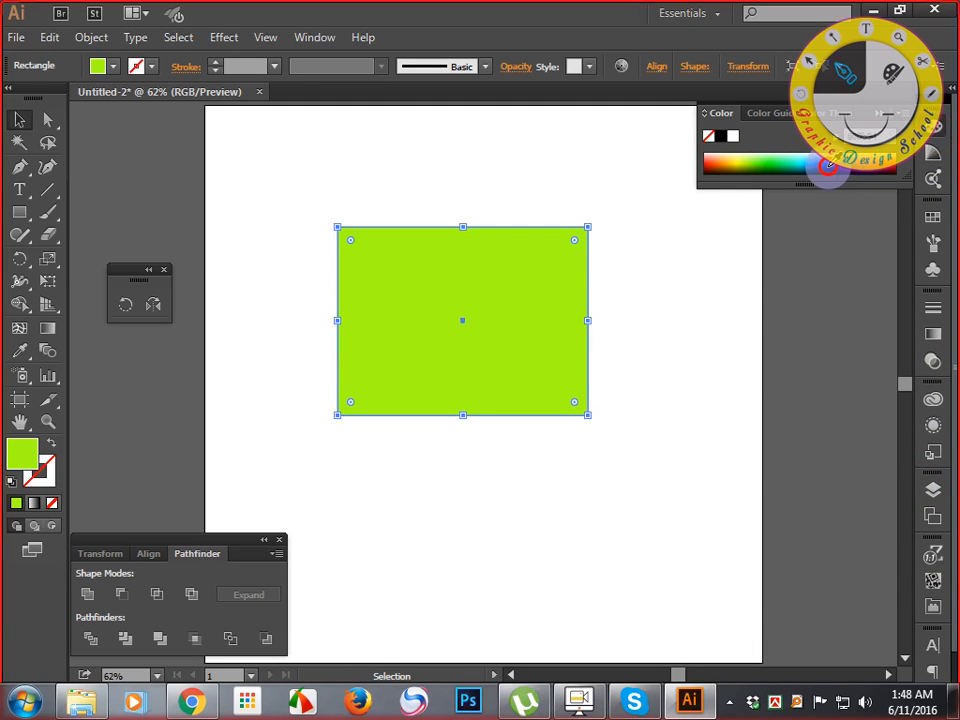
{"action": "left_click", "coordinate": [828, 165]}
{"action": "key", "text": "shift+Left"}
{"action": "key", "text": "shift+Left"}
{"action": "key", "text": "shift+Left"}
{"action": "key", "text": "shift+Left"}
{"action": "key", "text": "shift+Left"}
{"action": "key", "text": "shift+Left"}
{"action": "key", "text": "shift+Left"}
{"action": "key", "text": "shift+Left"}
{"action": "key", "text": "shift+Left"}
{"action": "key", "text": "shift+Left"}
{"action": "key", "text": "shift+Left"}
{"action": "key", "text": "shift+Left"}
{"action": "key", "text": "shift+Left"}
{"action": "key", "text": "shift+Left"}
{"action": "key", "text": "shift+Left"}
{"action": "key", "text": "shift+Left"}
{"action": "key", "text": "shift+Left"}
{"action": "key", "text": "shift+Left"}
{"action": "key", "text": "shift+Left"}
{"action": "key", "text": "shift+Left"}
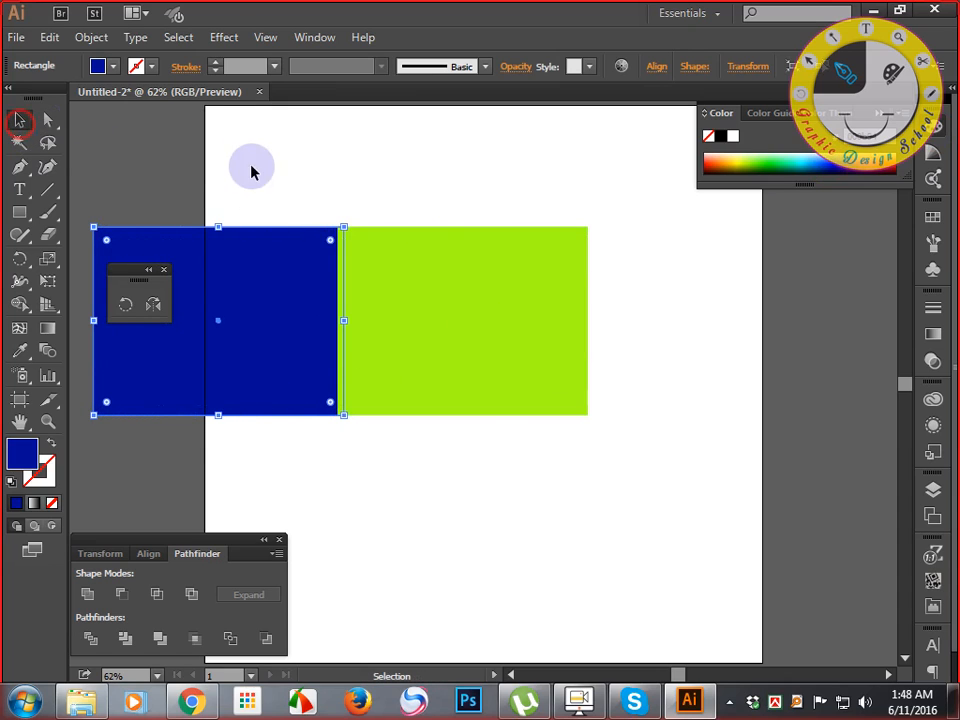
Delete both the blue and the green rectangles from the artboard
{"action": "left_click_drag", "start_coordinate": [251, 164], "coordinate": [520, 474]}
{"action": "key", "text": "Delete"}
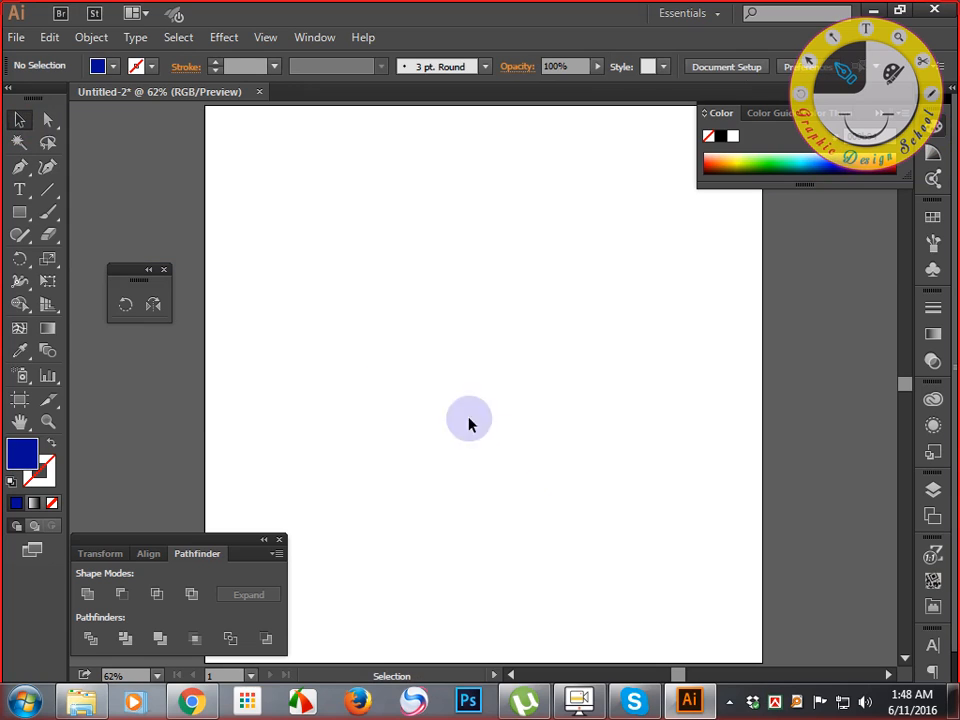
{"action": "left_click", "coordinate": [381, 343]}
Review the available paste commands, including Paste in Place and Paste on All Artboards
{"action": "left_click", "coordinate": [90, 38]}
{"action": "mouse_move", "coordinate": [50, 37]}
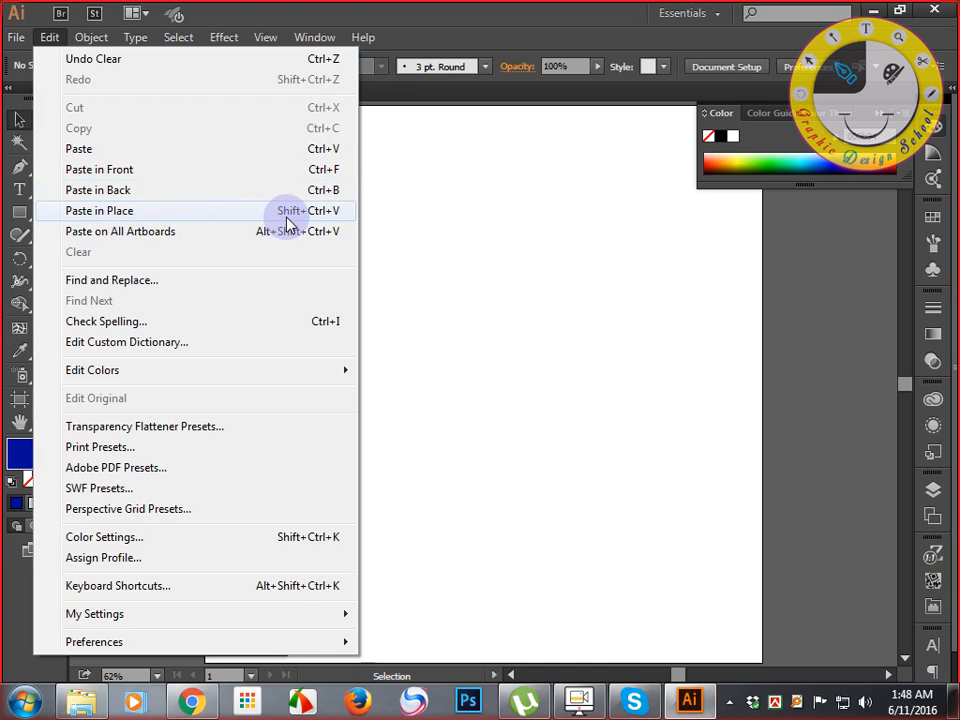
{"action": "left_click", "coordinate": [627, 246]}
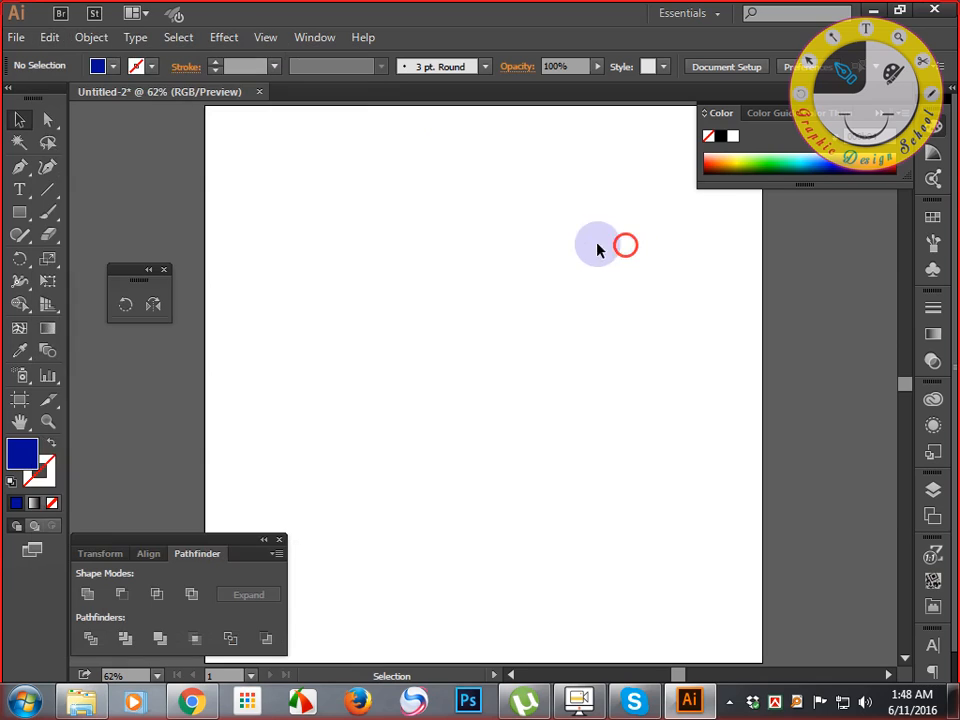
Draw a tall dark blue rectangle near the middle of the artboard and cut it to the clipboard
{"action": "left_click", "coordinate": [20, 211]}
{"action": "left_click_drag", "start_coordinate": [433, 249], "coordinate": [610, 510]}
{"action": "key", "text": "ctrl+x"}
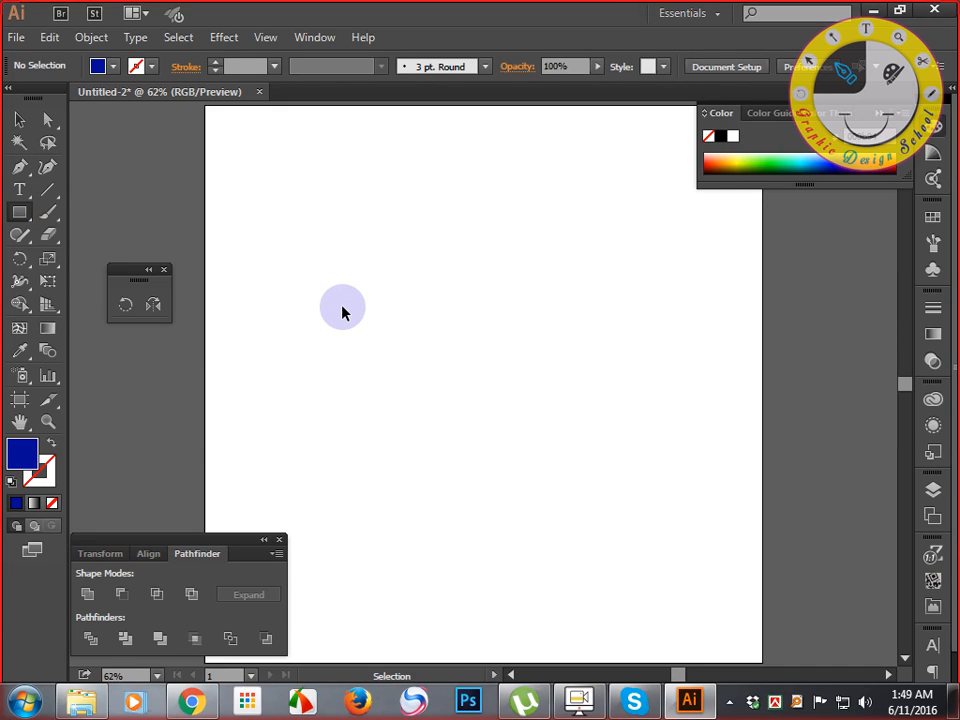
{"action": "left_click", "coordinate": [18, 120]}
{"action": "left_click", "coordinate": [492, 286]}
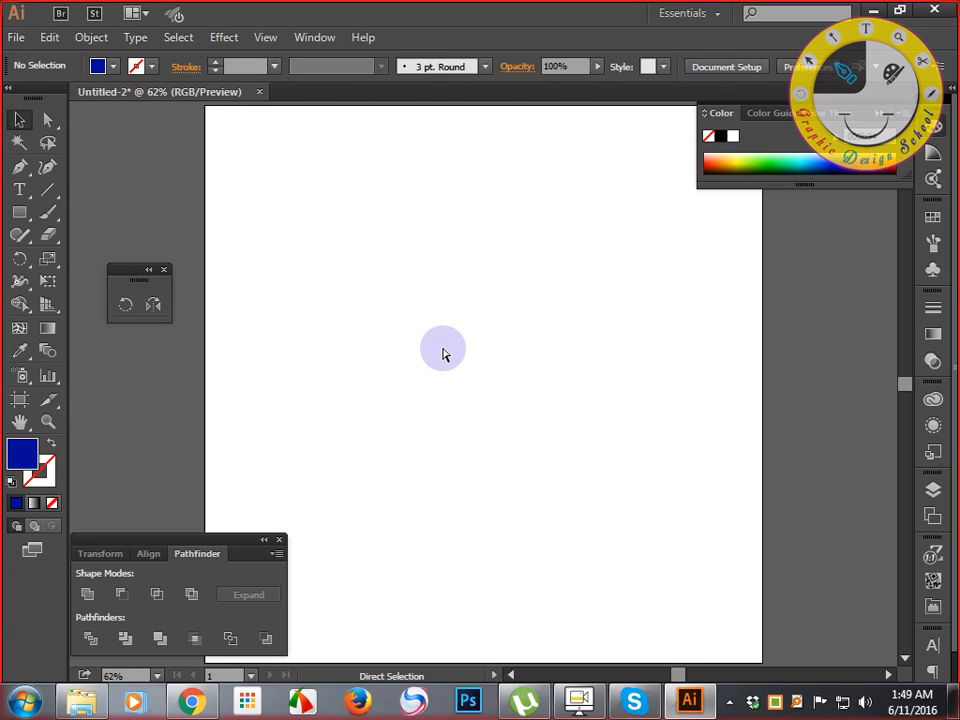
Restore the cut blue rectangle at its original position, and undo a trial move to the left
{"action": "key", "text": "ctrl+z"}
{"action": "key", "text": "ctrl+z"}
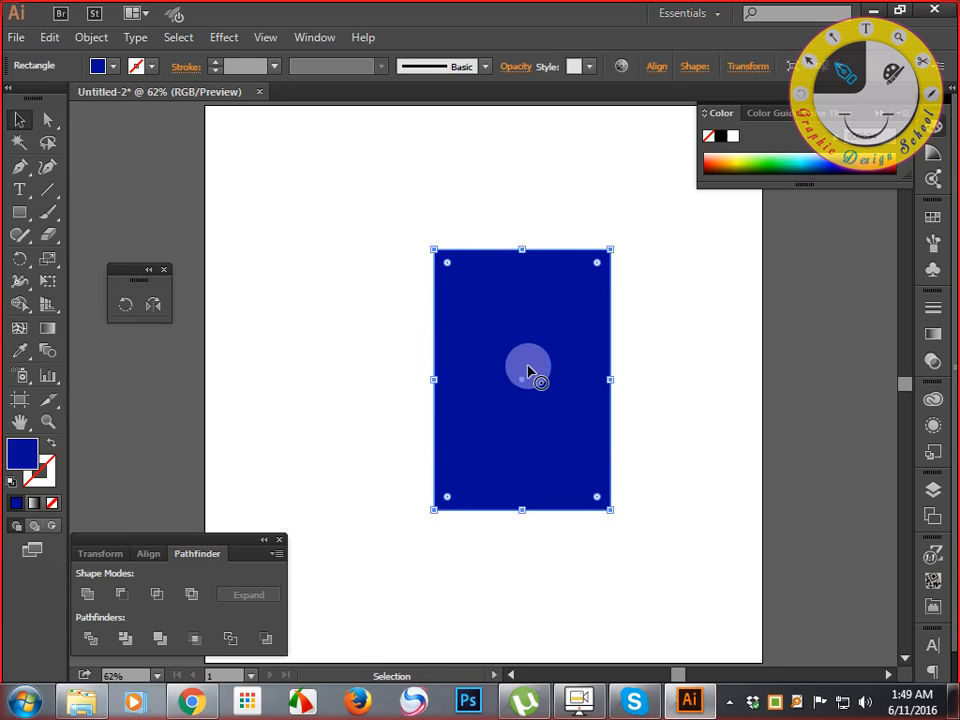
{"action": "key", "text": "a"}
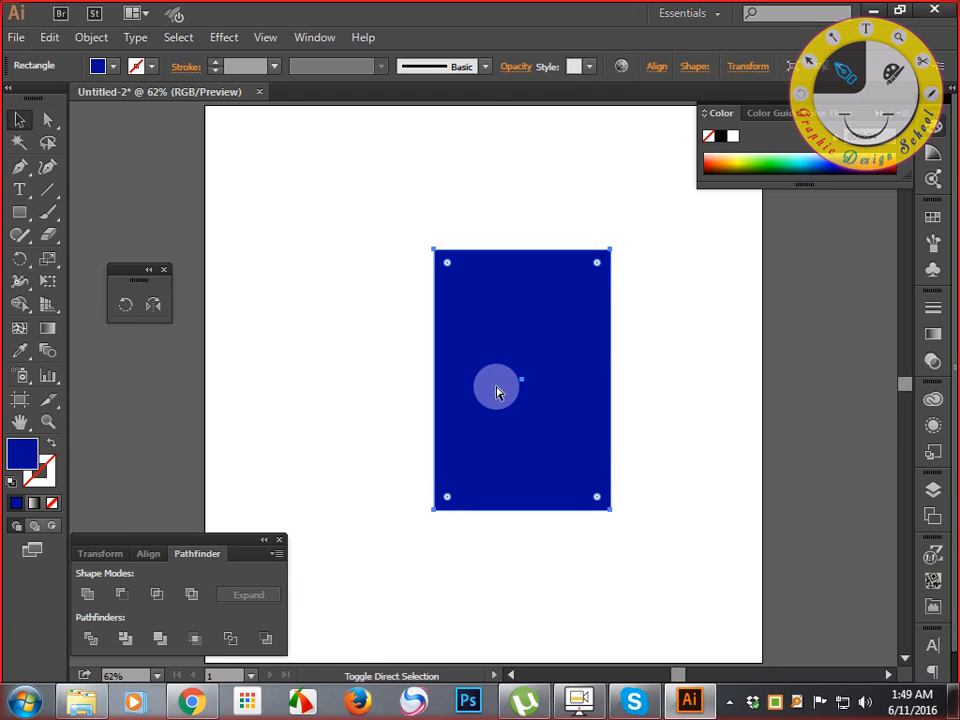
{"action": "left_click_drag", "start_coordinate": [497, 392], "coordinate": [235, 392]}
{"action": "key", "text": "ctrl+z"}
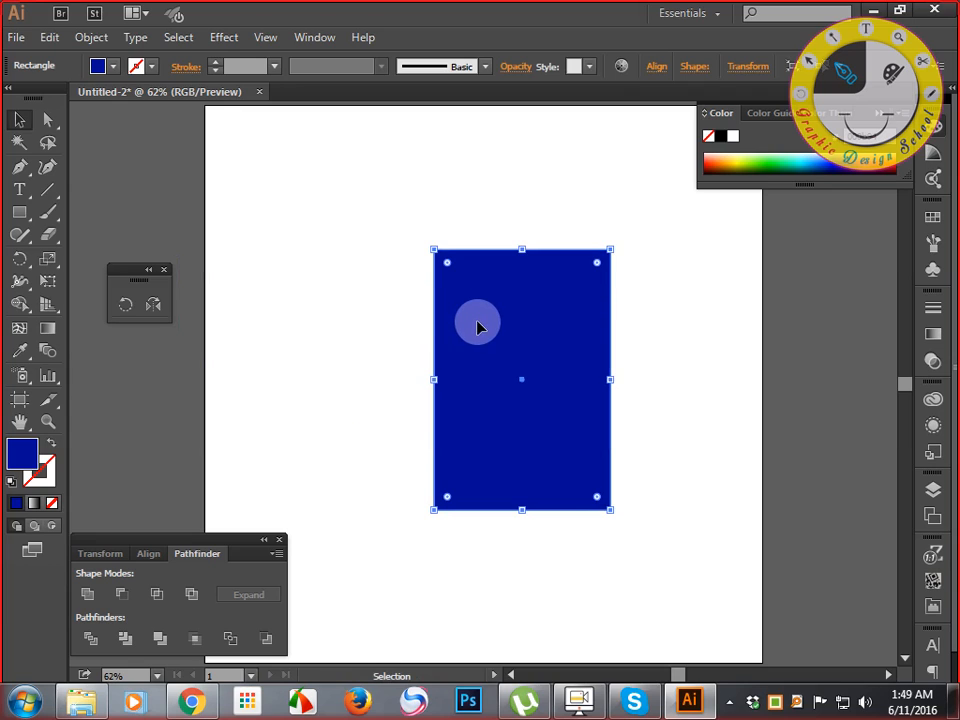
Delete the tall blue rectangle to leave the artboard empty
{"action": "key", "text": "ctrl+shift+a"}
{"action": "left_click", "coordinate": [444, 311]}
{"action": "key", "text": "Delete"}
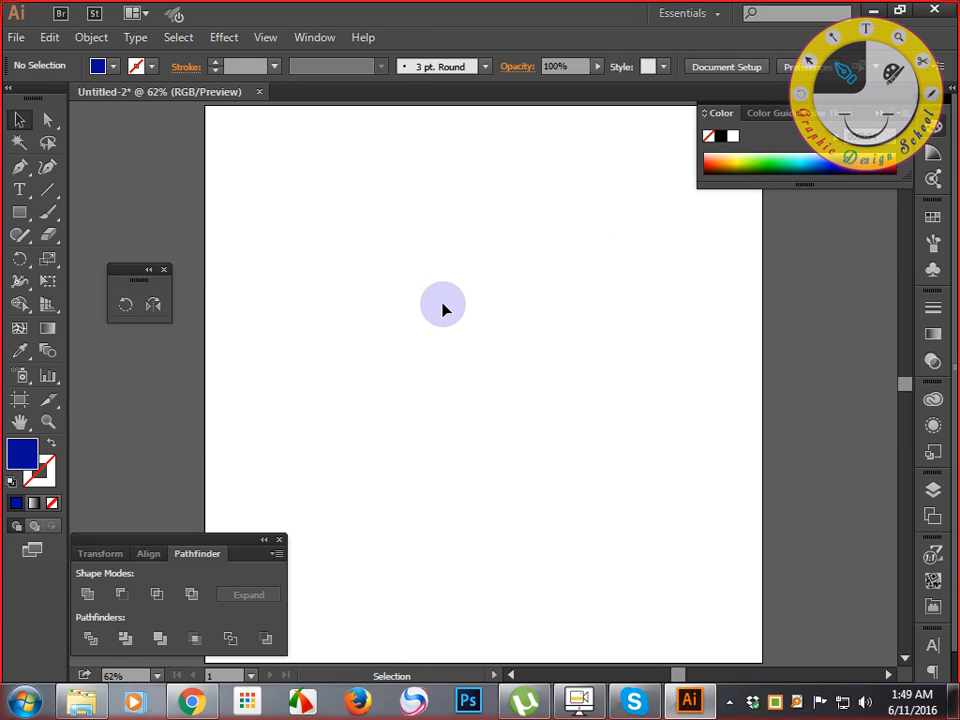
Collapse the expanded Color panel to clear the workspace around the artboard
{"action": "key", "text": "ctrl+minus"}
{"action": "key", "text": "ctrl+minus"}
{"action": "key", "text": "ctrl+minus"}
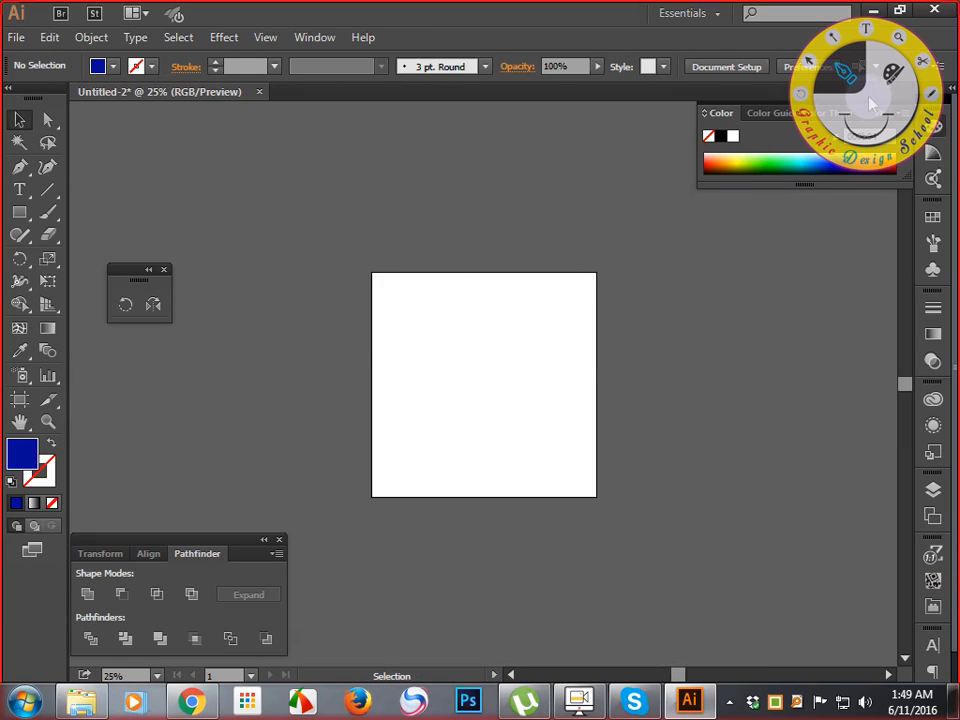
{"action": "left_click", "coordinate": [885, 117]}
{"action": "left_click", "coordinate": [810, 266]}
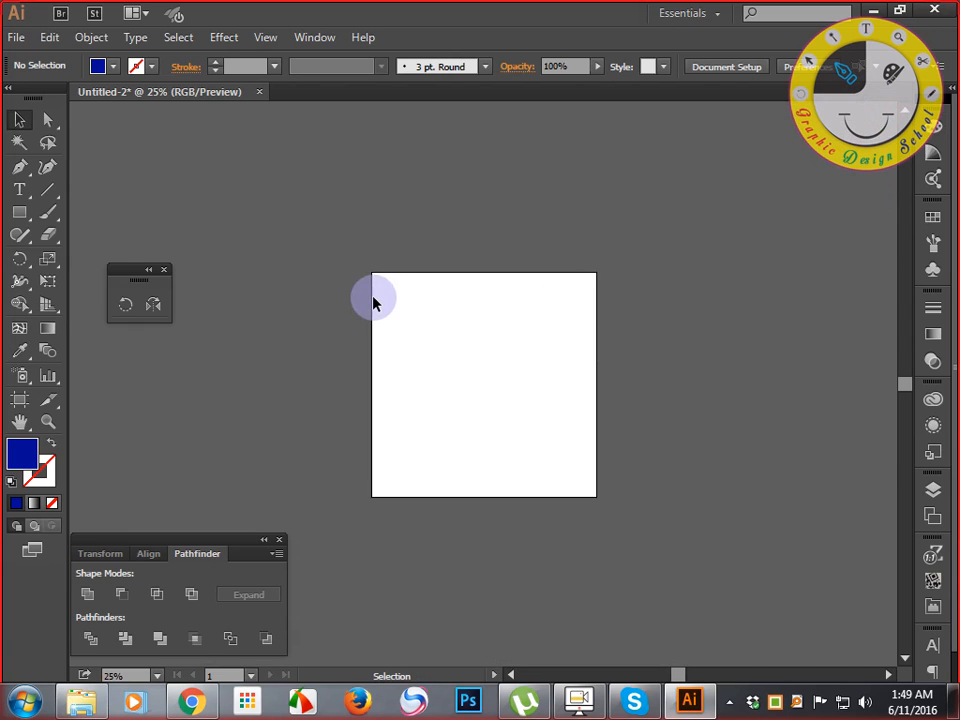
{"action": "left_click", "coordinate": [413, 306]}
{"action": "left_click_drag", "start_coordinate": [340, 243], "coordinate": [604, 516]}
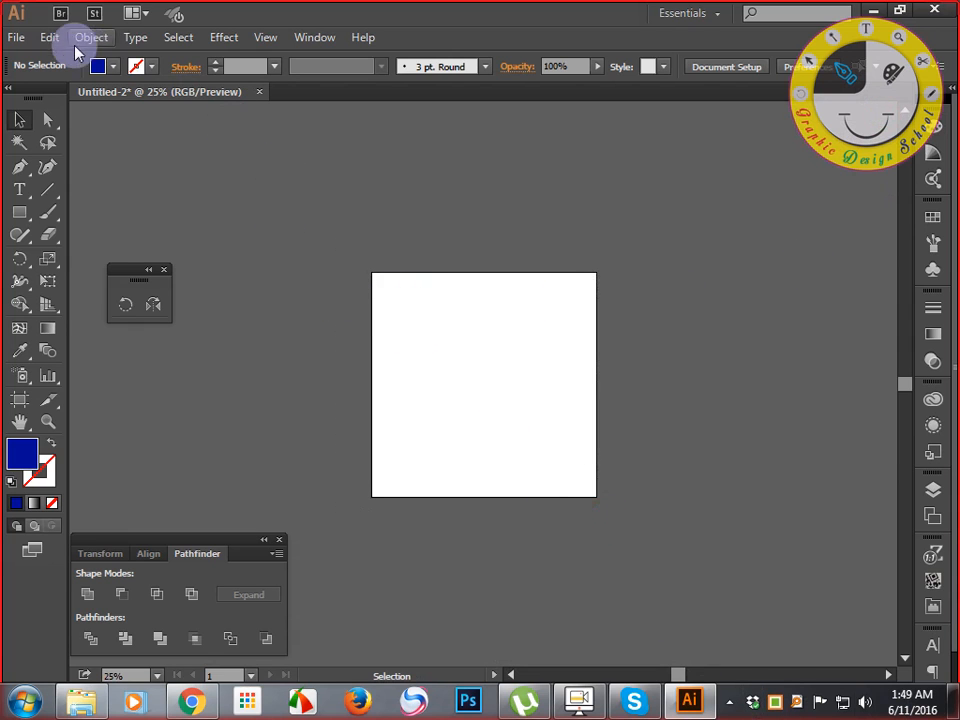
Create a new 960 x 960 px RGB document with four artboards
{"action": "left_click", "coordinate": [15, 37]}
{"action": "left_click", "coordinate": [32, 58]}
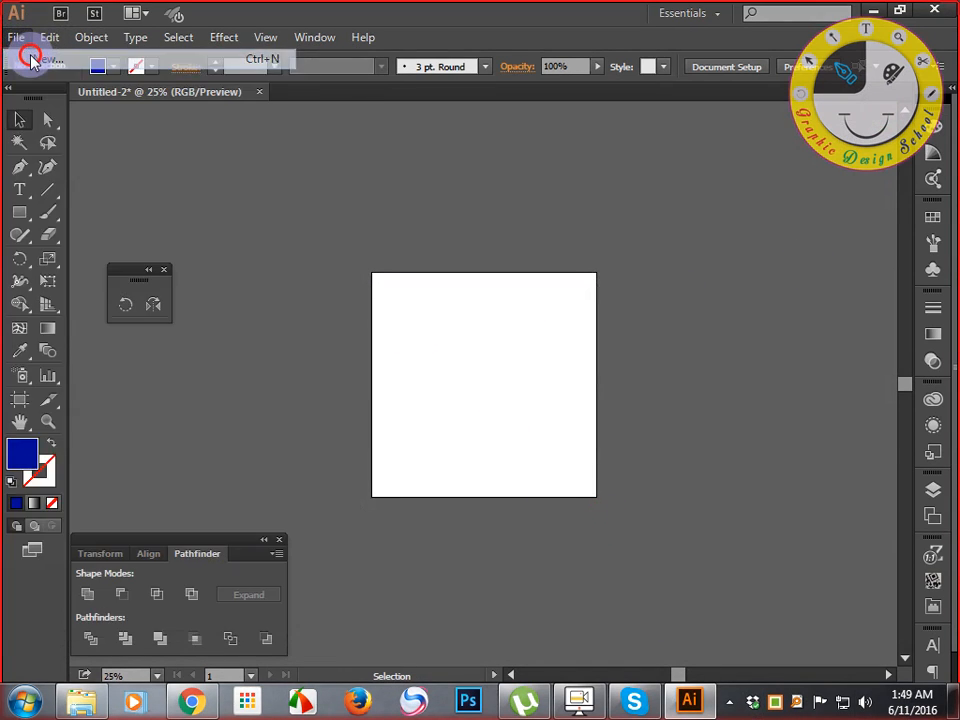
{"action": "left_click", "coordinate": [382, 116]}
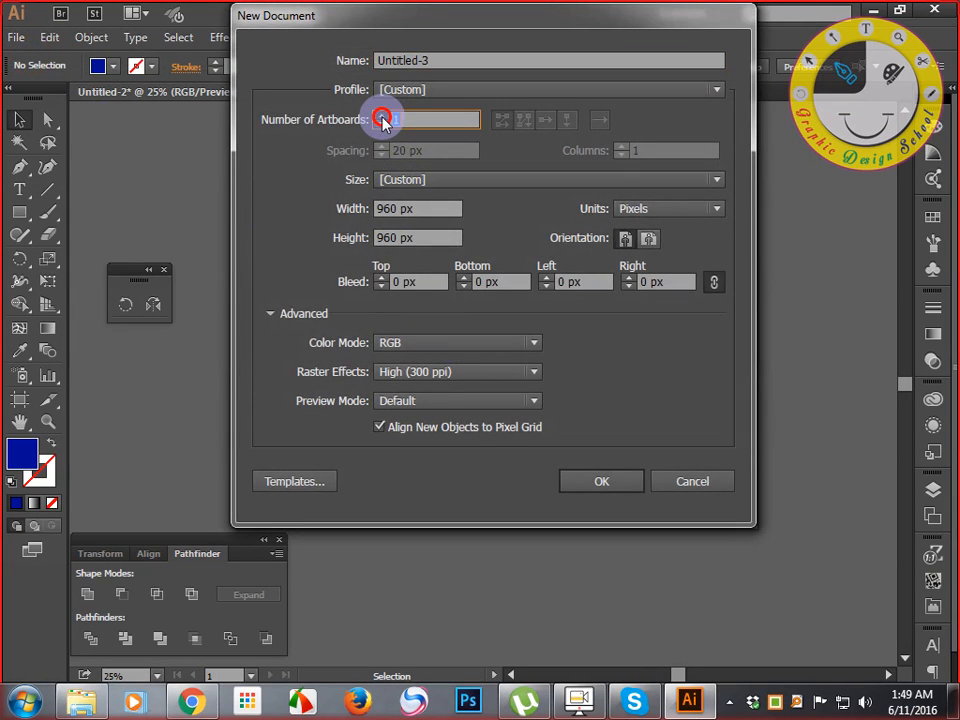
{"action": "left_click", "coordinate": [585, 483]}
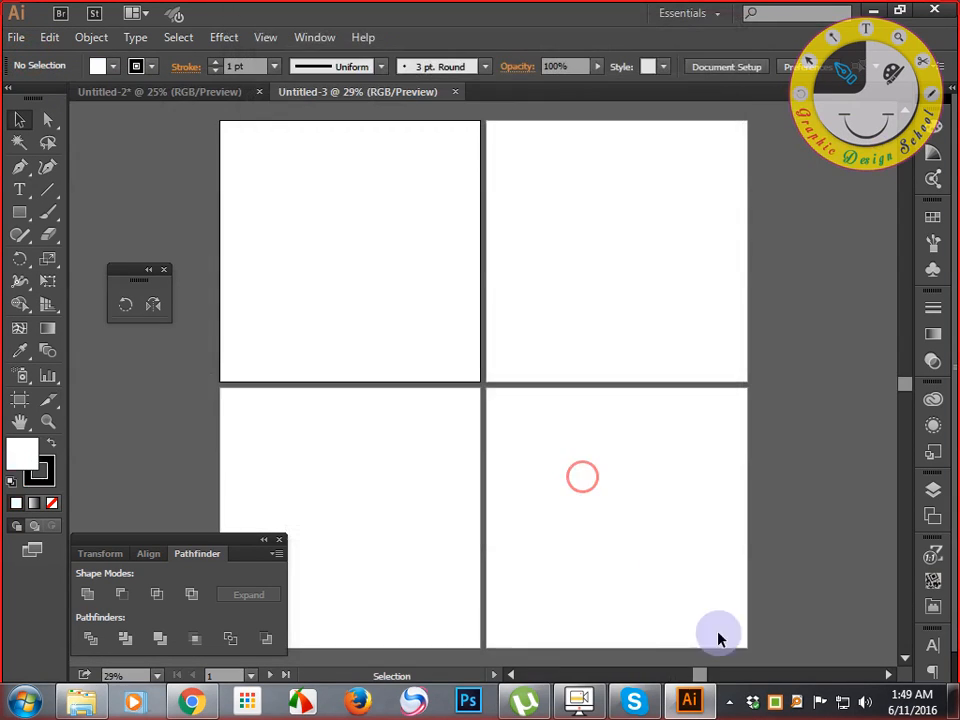
{"action": "left_click", "coordinate": [23, 118]}
{"action": "left_click", "coordinate": [19, 212]}
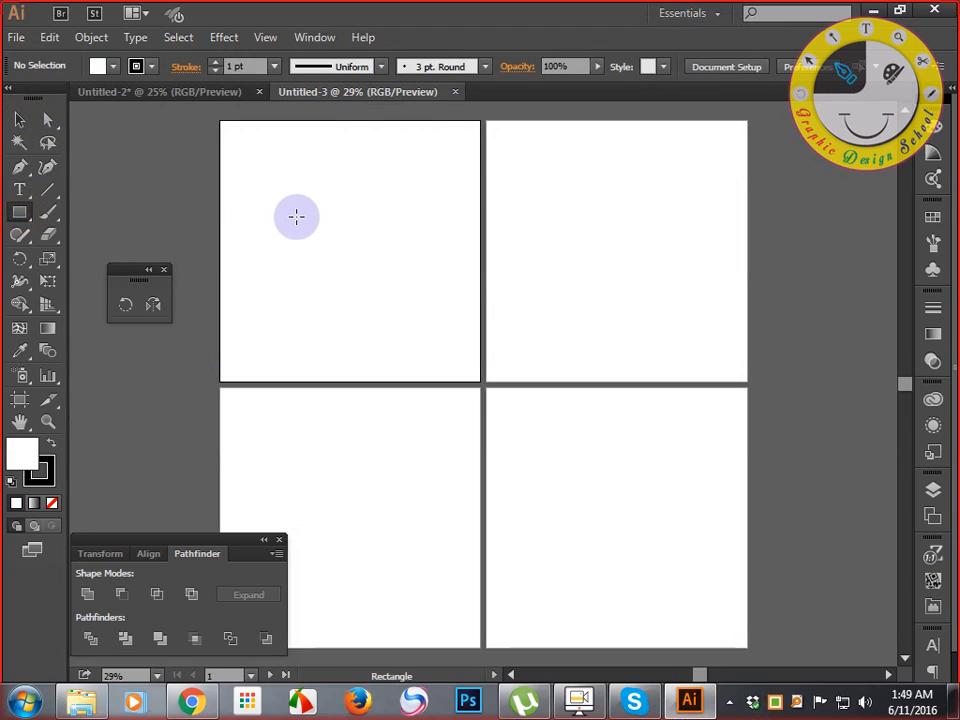
{"action": "left_click", "coordinate": [18, 186]}
{"action": "left_click", "coordinate": [304, 236]}
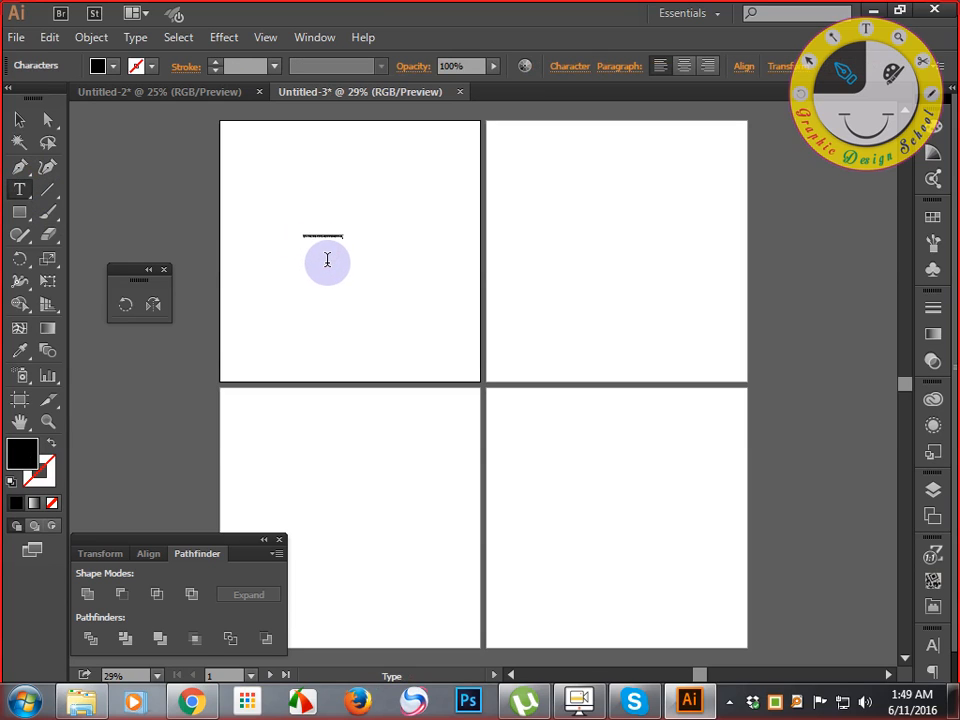
{"action": "left_click", "coordinate": [19, 119]}
{"action": "left_click_drag", "start_coordinate": [343, 243], "coordinate": [394, 294]}
{"action": "left_click", "coordinate": [614, 285]}
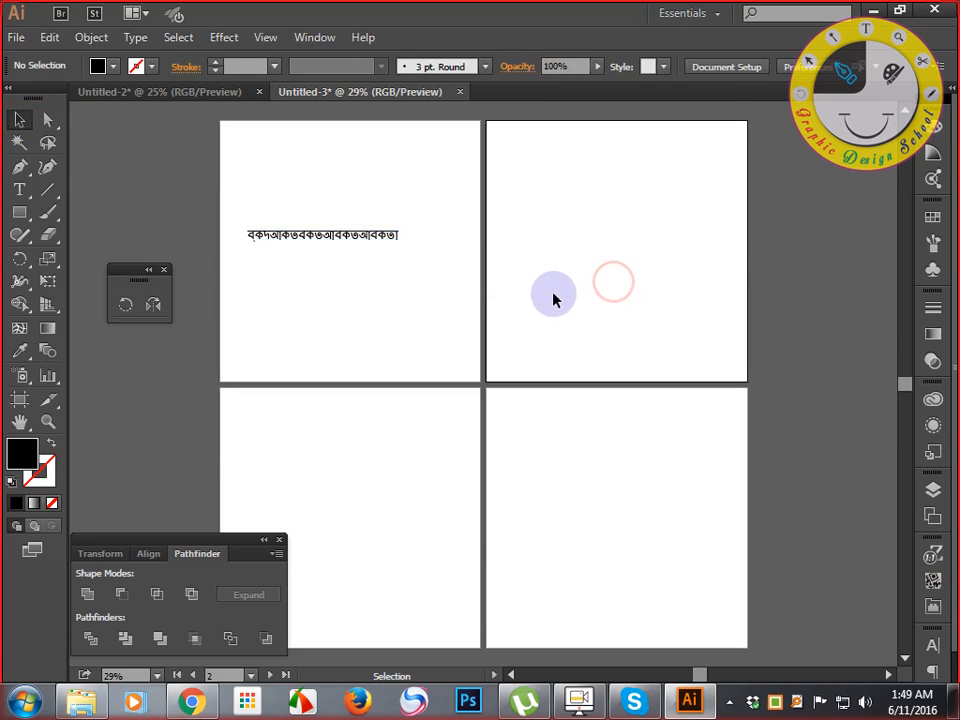
{"action": "left_click", "coordinate": [367, 240]}
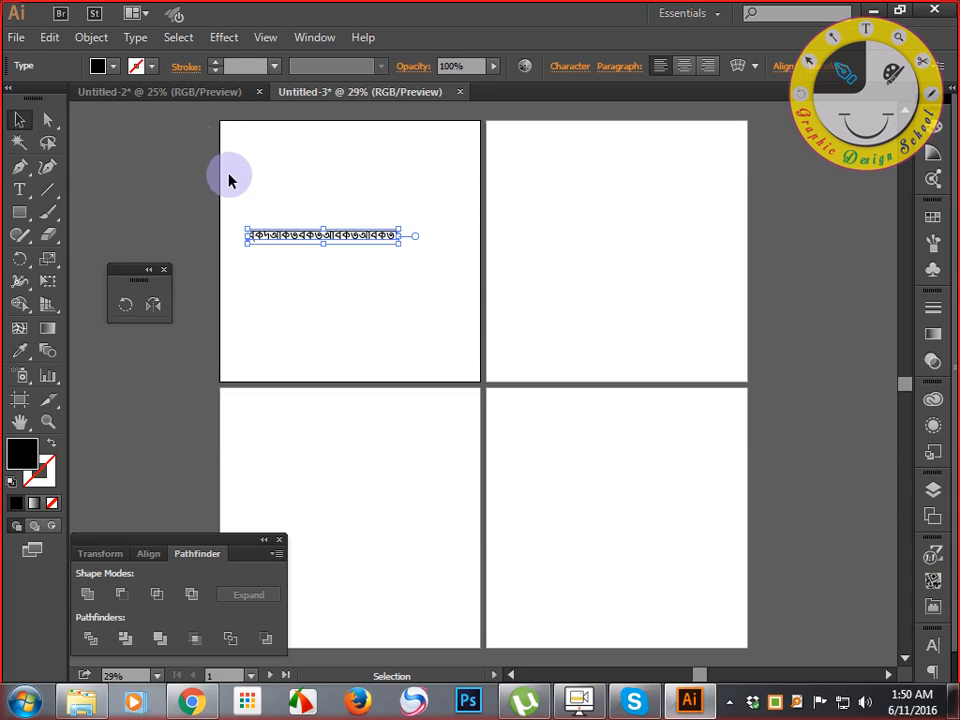
{"action": "key", "text": "Delete"}
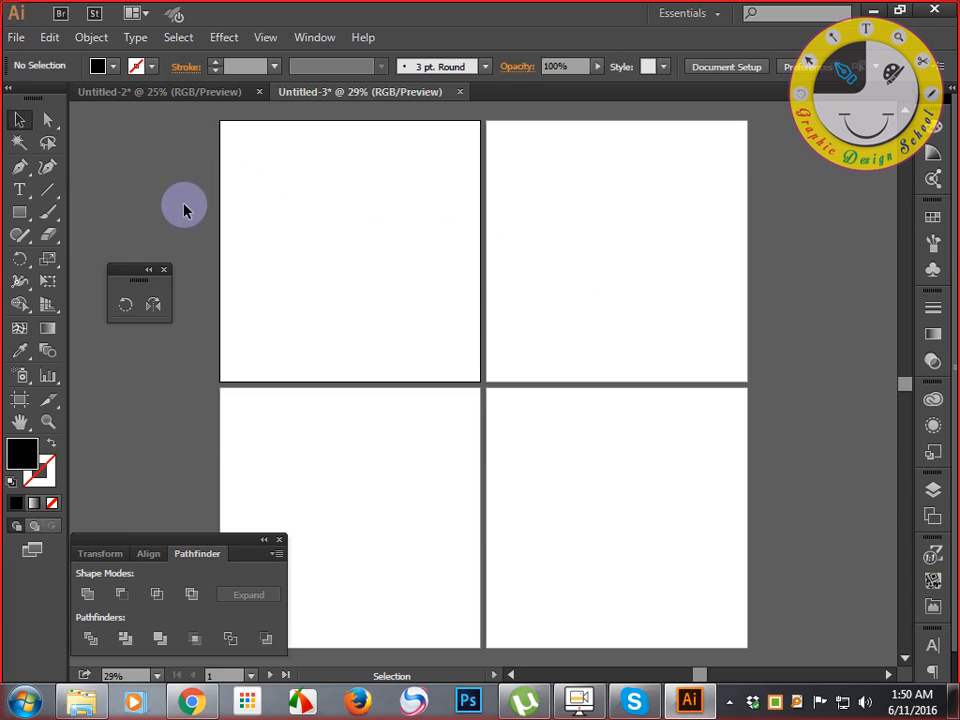
Draw a black square nearly filling the first artboard and nudge it to even out the margins around it
{"action": "left_click", "coordinate": [20, 211]}
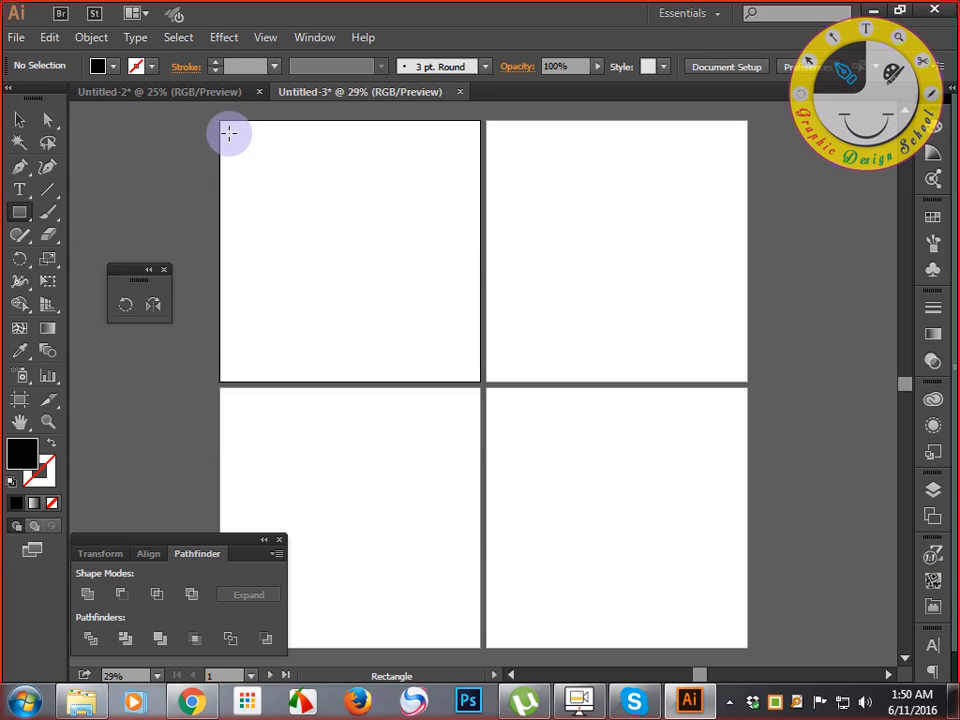
{"action": "left_click_drag", "start_coordinate": [229, 133], "coordinate": [469, 372]}
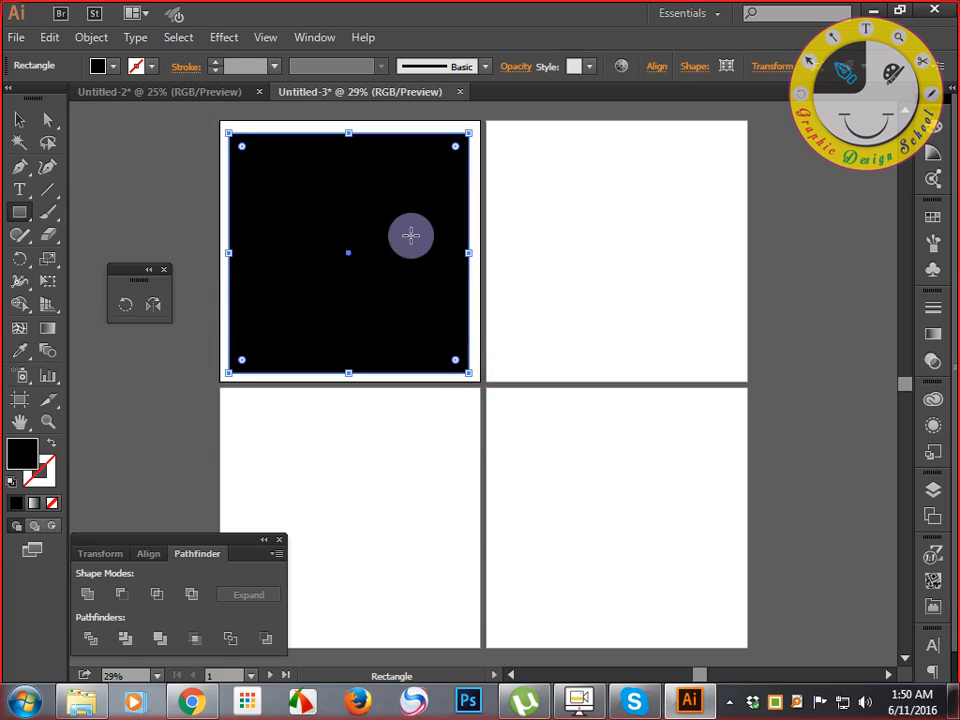
{"action": "key", "text": "Right"}
{"action": "key", "text": "Right"}
{"action": "key", "text": "Right"}
{"action": "key", "text": "Right"}
{"action": "key", "text": "Right"}
{"action": "key", "text": "Right"}
{"action": "key", "text": "Right"}
{"action": "key", "text": "Right"}
{"action": "key", "text": "Right"}
{"action": "key", "text": "Right"}
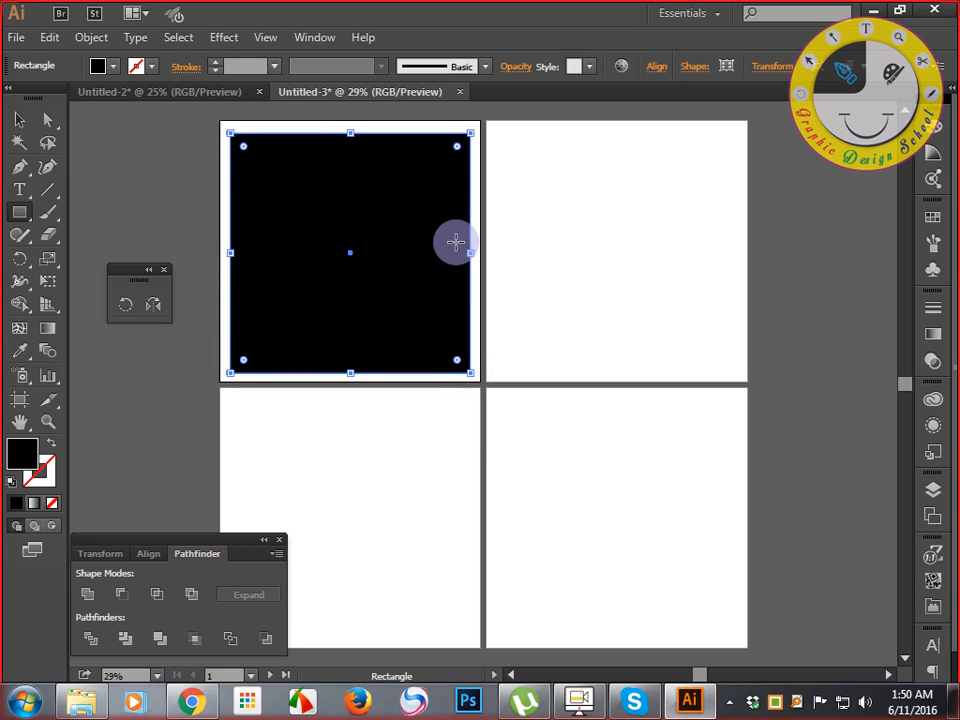
{"action": "key", "text": "Up"}
{"action": "key", "text": "Up"}
{"action": "key", "text": "Up"}
{"action": "key", "text": "Left"}
{"action": "key", "text": "Left"}
{"action": "key", "text": "Left"}
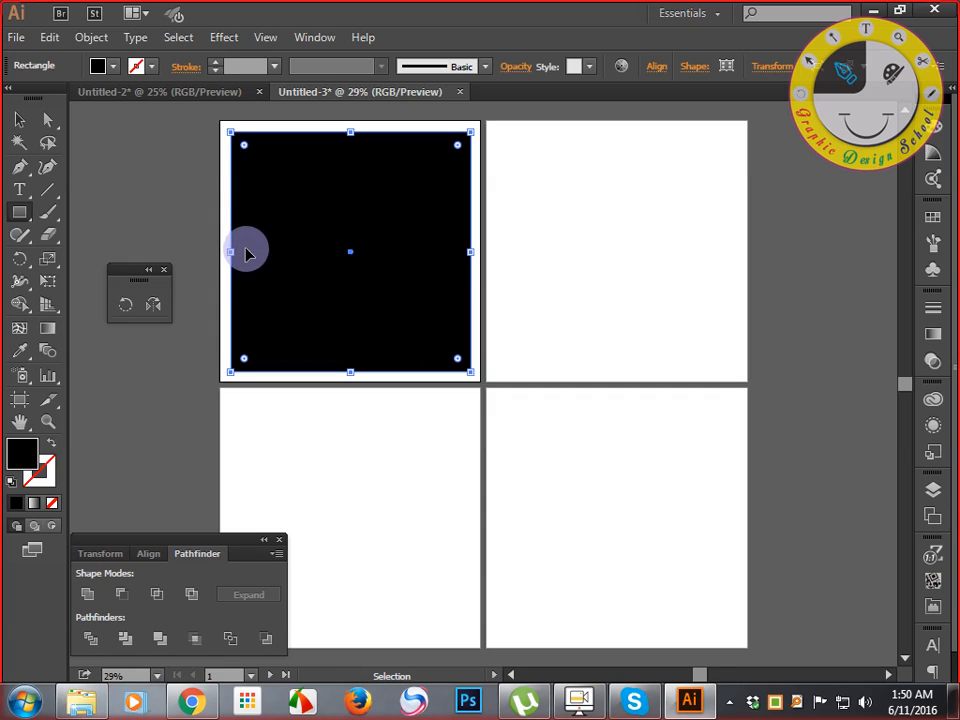
Cut the black square and paste it on all four artboards at the same position
{"action": "key", "text": "Delete"}
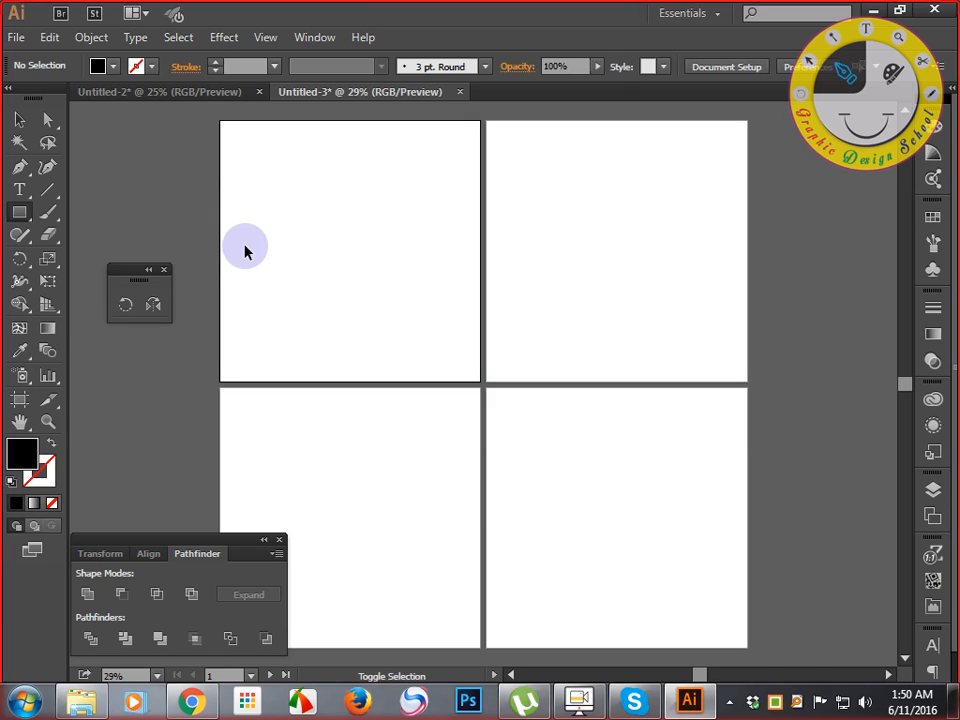
{"action": "key", "text": "ctrl+alt+shift+v"}
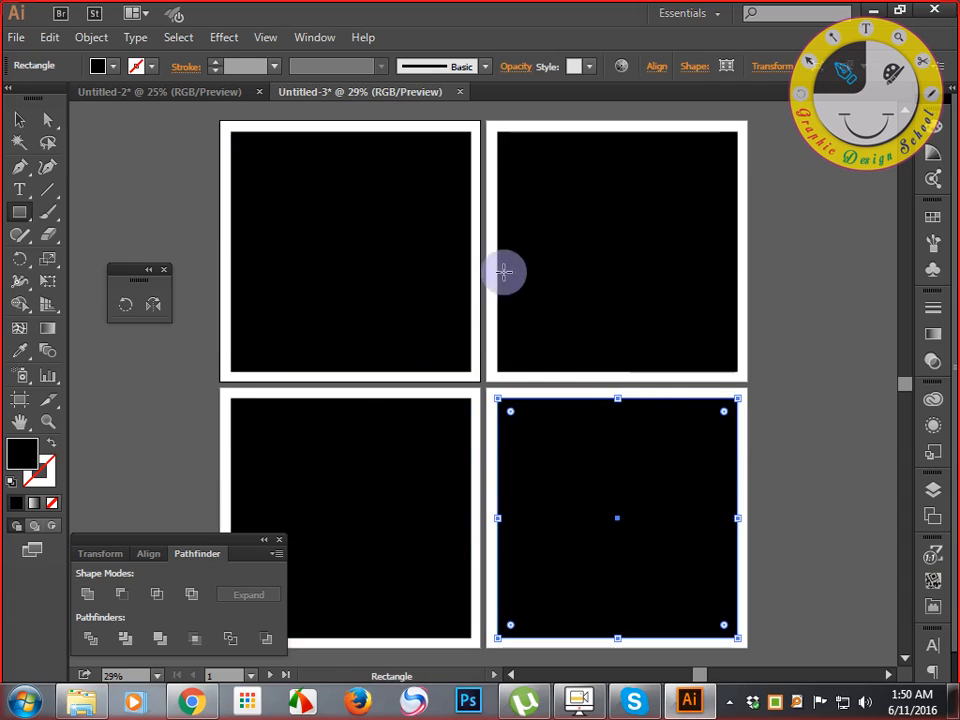
{"action": "left_click", "coordinate": [19, 119]}
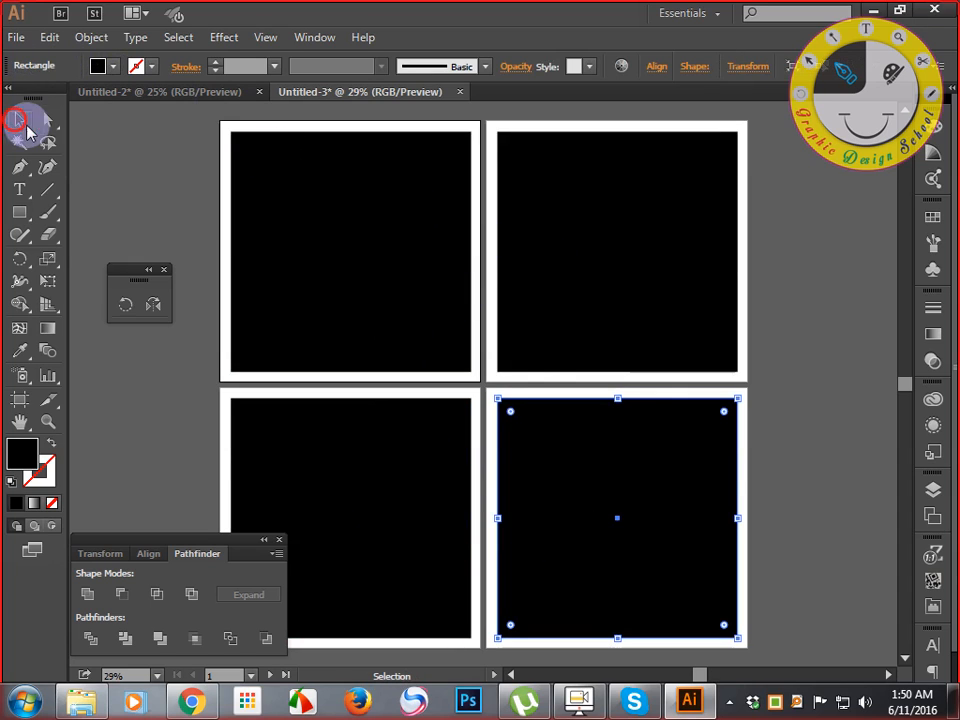
{"action": "left_click", "coordinate": [143, 163]}
{"action": "left_click_drag", "start_coordinate": [190, 212], "coordinate": [197, 184]}
{"action": "left_click", "coordinate": [324, 204]}
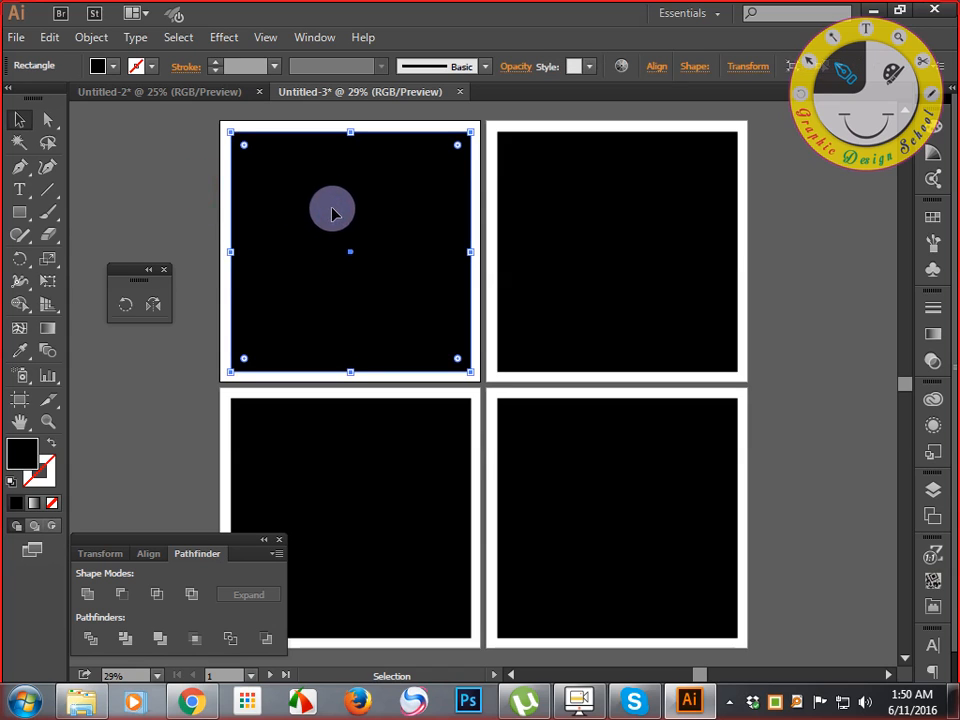
{"action": "left_click", "coordinate": [186, 221]}
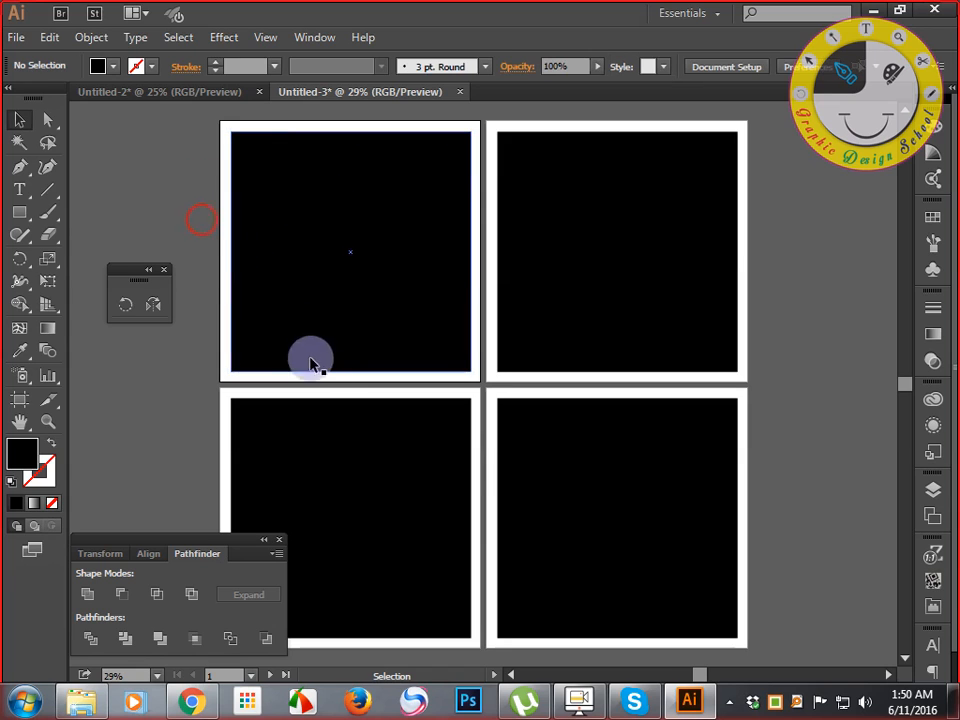
Remove the black squares from all four artboards
{"action": "left_click", "coordinate": [336, 404]}
{"action": "key", "text": "Delete"}
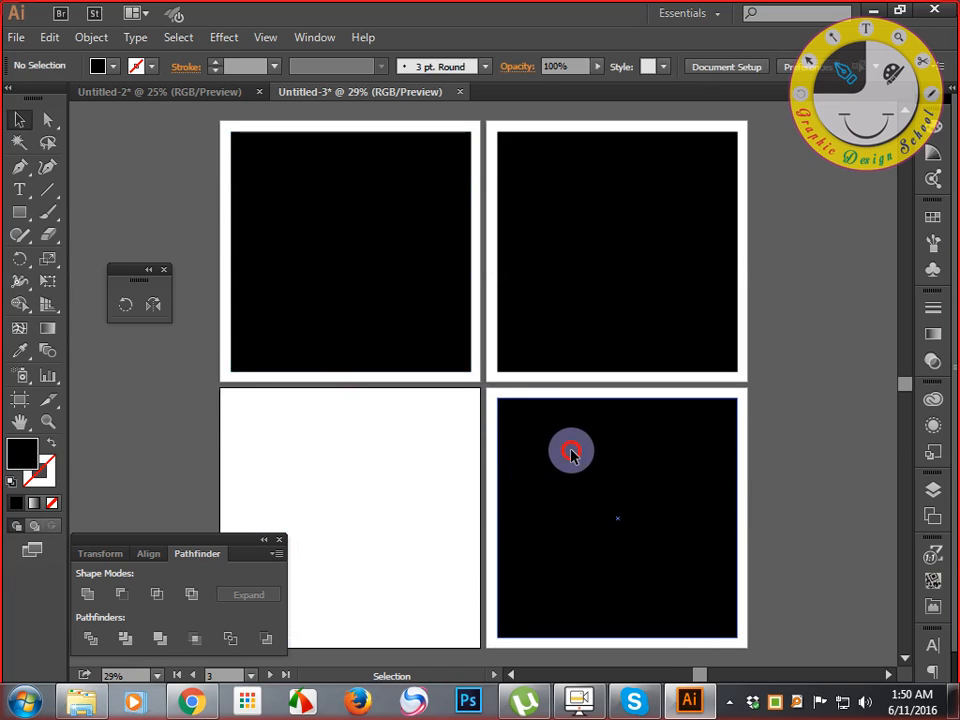
{"action": "key", "text": "Delete"}
{"action": "left_click", "coordinate": [570, 321]}
{"action": "key", "text": "Delete"}
{"action": "left_click", "coordinate": [381, 305]}
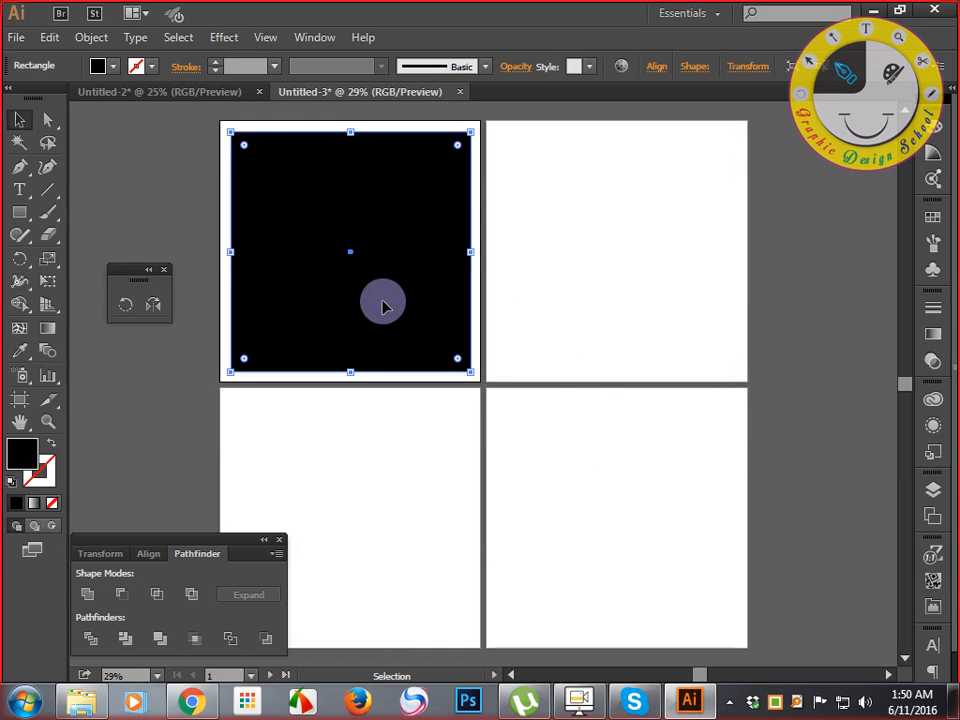
{"action": "key", "text": "Delete"}
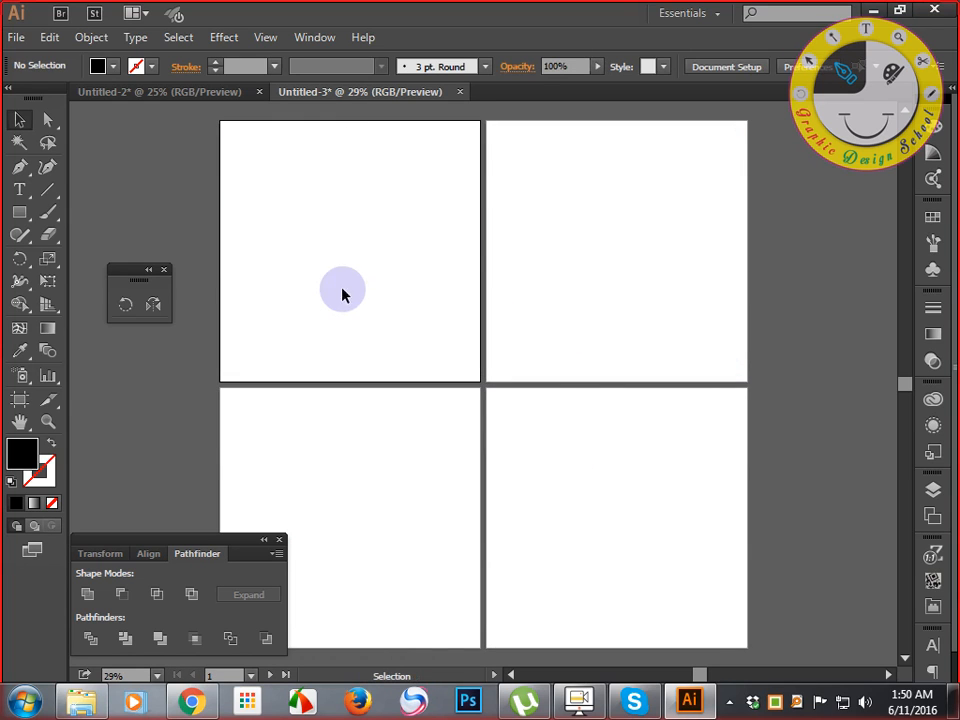
{"action": "left_click", "coordinate": [49, 40]}
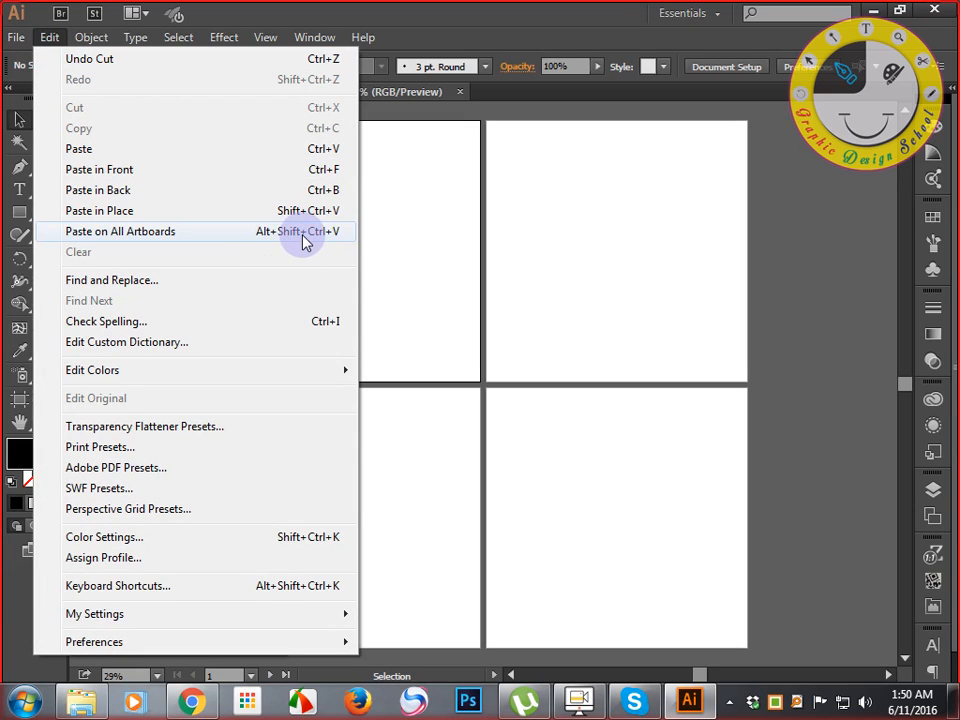
{"action": "left_click", "coordinate": [446, 231]}
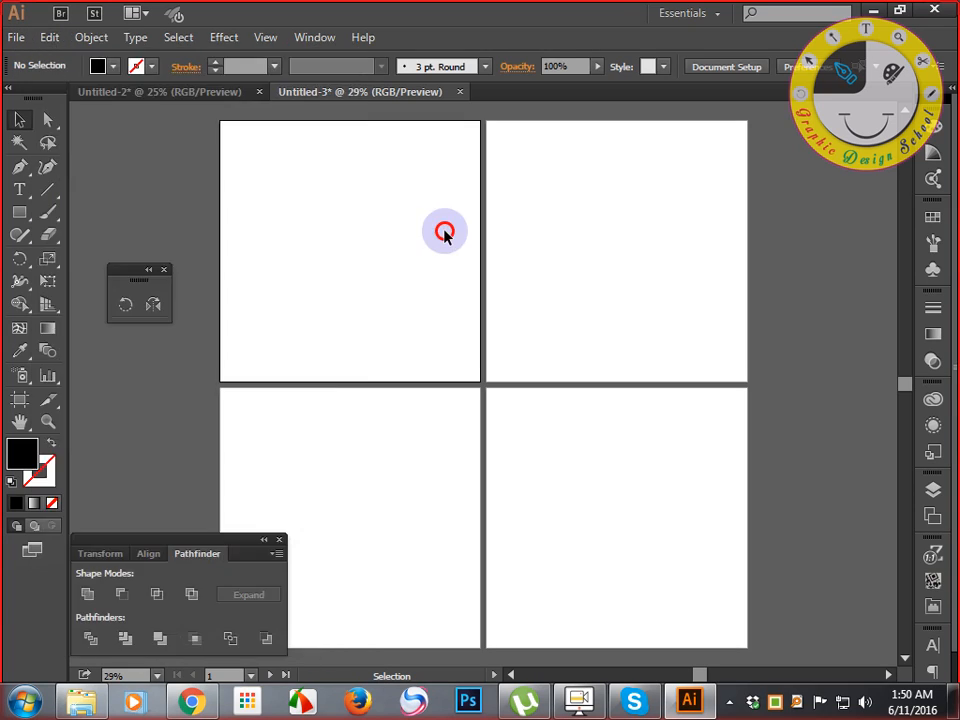
{"action": "left_click", "coordinate": [20, 167]}
{"action": "left_click", "coordinate": [246, 192]}
{"action": "left_click_drag", "start_coordinate": [364, 203], "coordinate": [399, 307]}
{"action": "left_click_drag", "start_coordinate": [285, 255], "coordinate": [285, 305]}
{"action": "left_click_drag", "start_coordinate": [354, 291], "coordinate": [399, 312]}
{"action": "left_click_drag", "start_coordinate": [443, 195], "coordinate": [414, 156]}
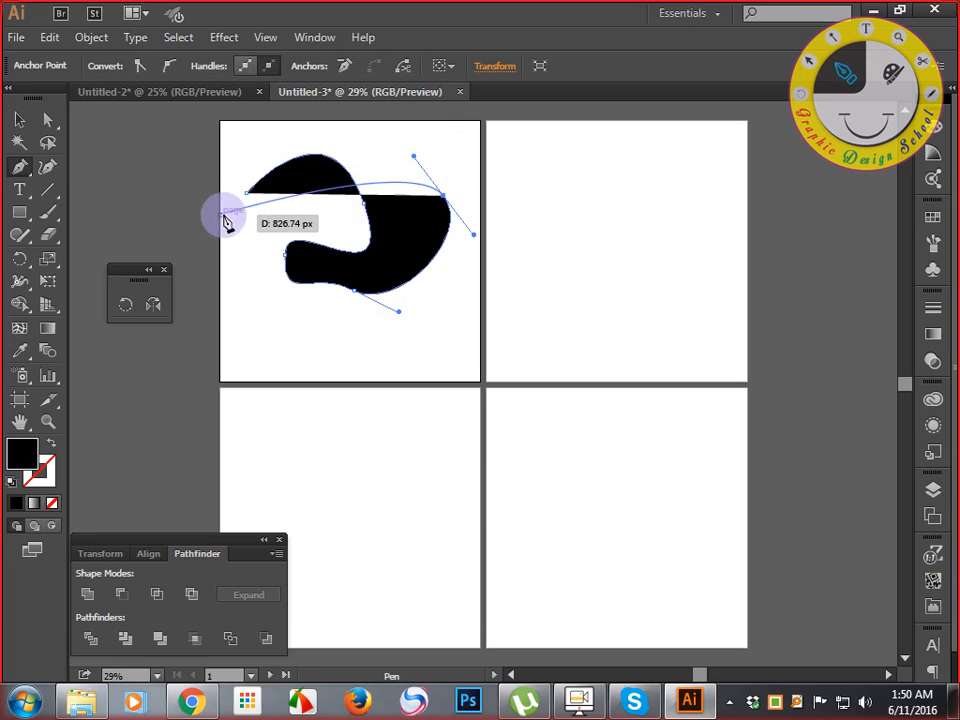
{"action": "left_click_drag", "start_coordinate": [390, 235], "coordinate": [334, 272]}
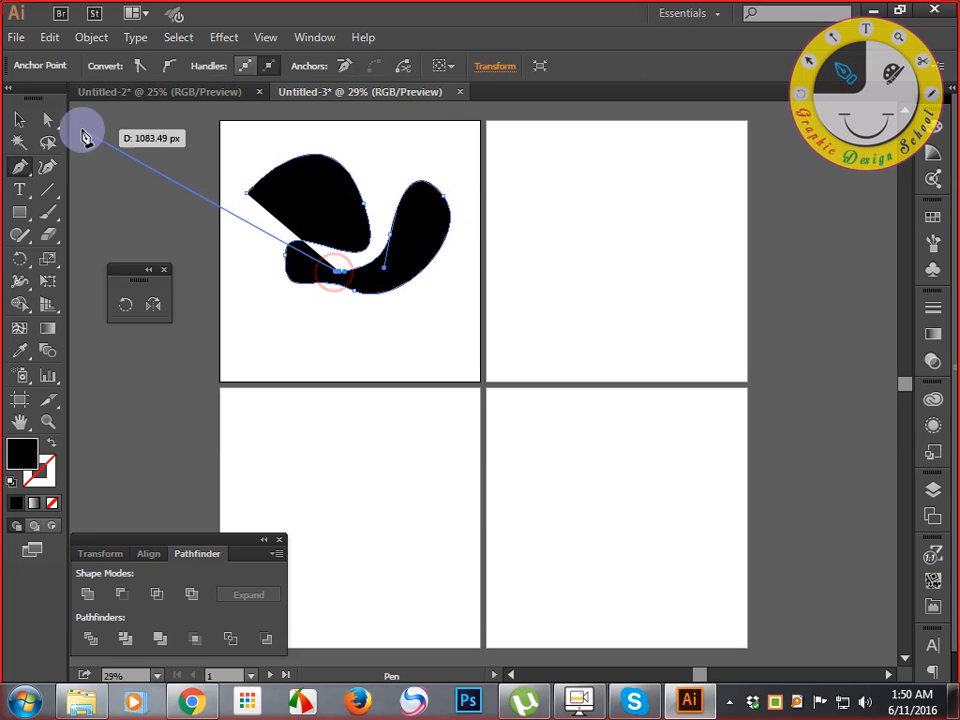
{"action": "left_click", "coordinate": [19, 119]}
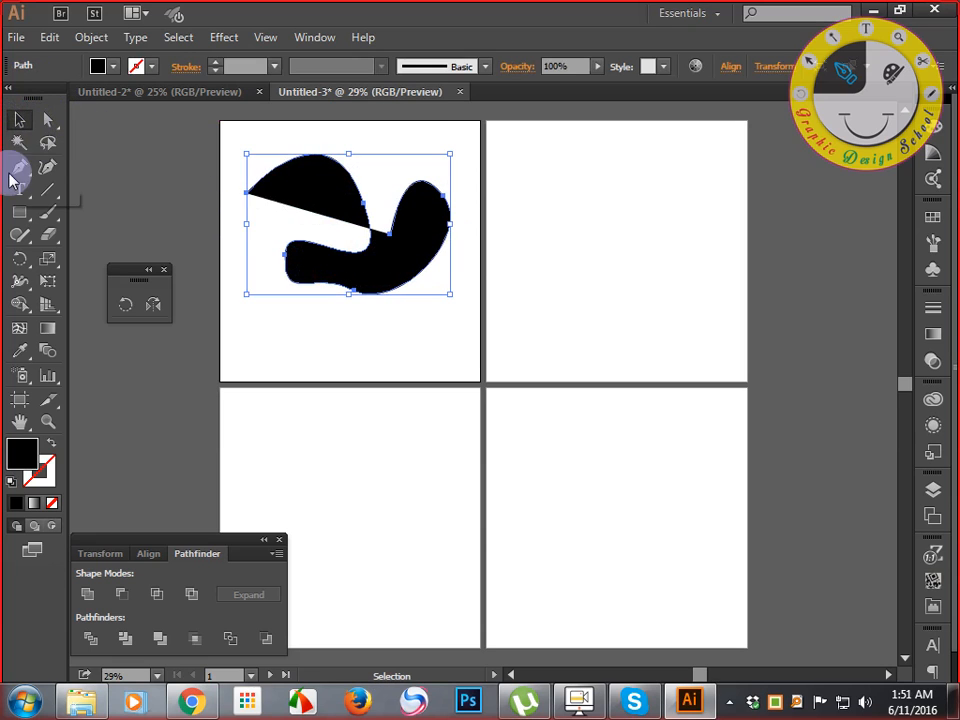
{"action": "key", "text": "Delete"}
Draw a black five-pointed star near the middle of the first artboard with the Star tool
{"action": "left_click_drag", "start_coordinate": [22, 212], "coordinate": [85, 304]}
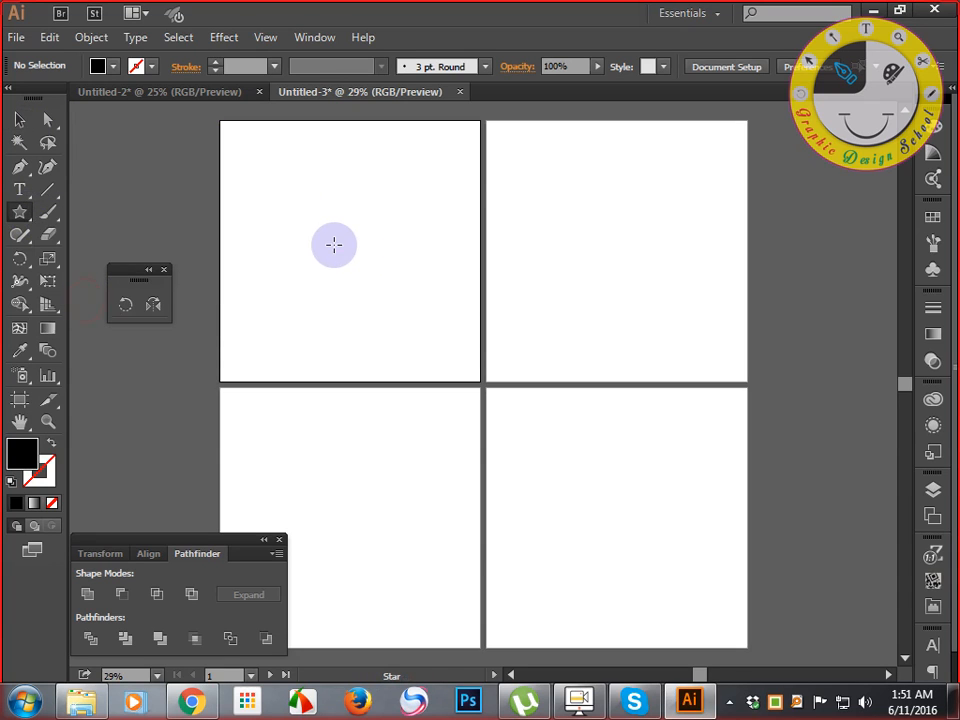
{"action": "left_click_drag", "start_coordinate": [332, 241], "coordinate": [362, 305]}
{"action": "left_click", "coordinate": [19, 119]}
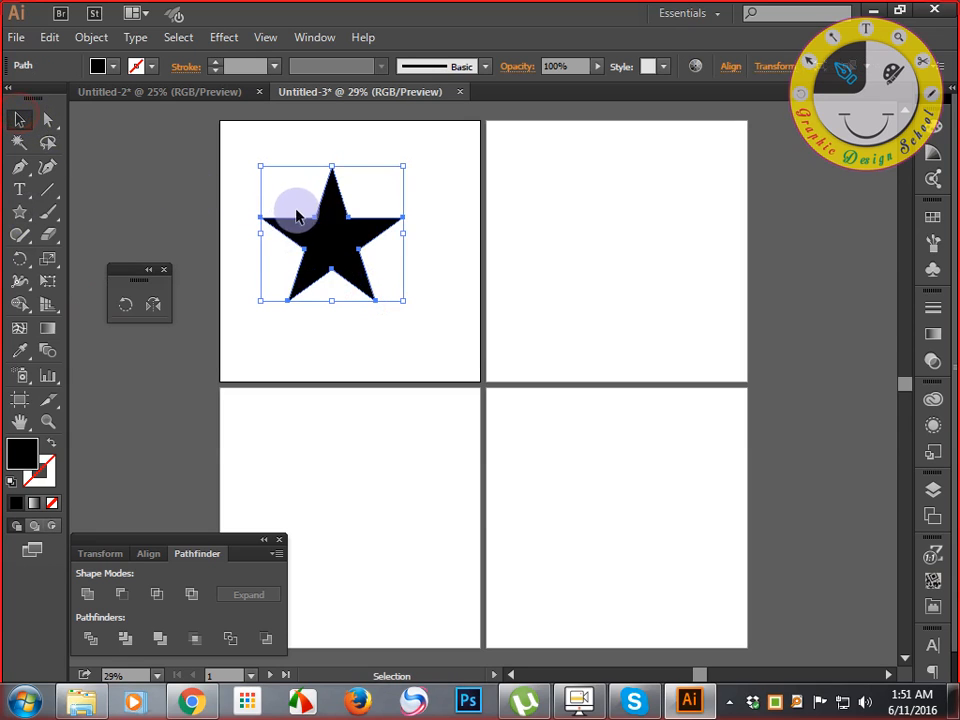
{"action": "mouse_move", "coordinate": [336, 234]}
{"action": "left_mouse_down"}
{"action": "mouse_move", "coordinate": [355, 234]}
{"action": "mouse_move", "coordinate": [337, 234]}
{"action": "left_mouse_up"}
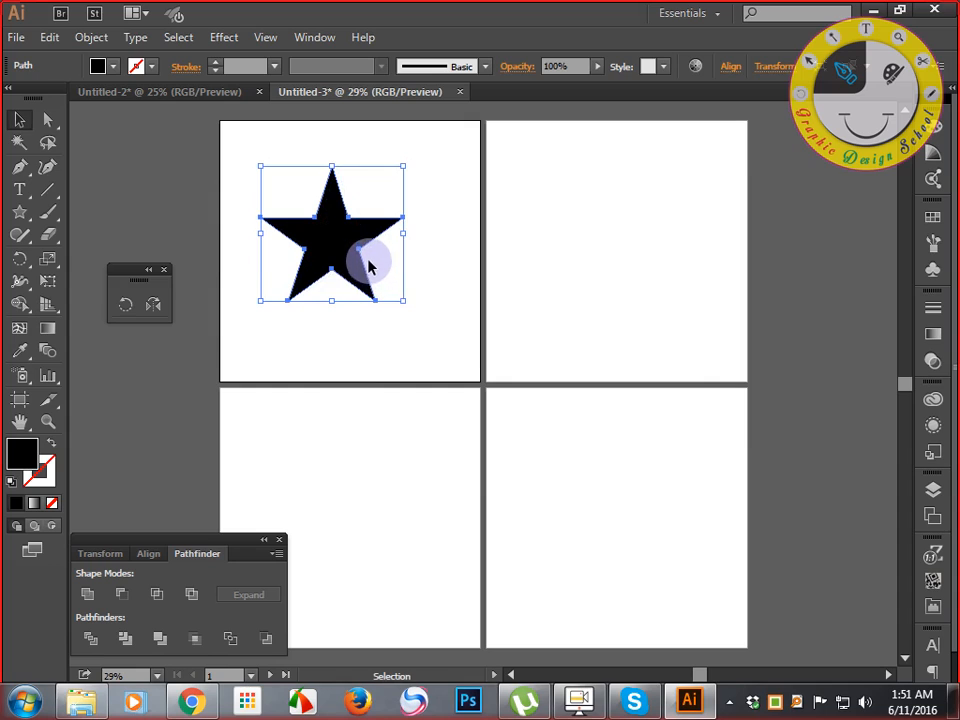
Cut the star and paste it on all artboards, leaving nothing selected
{"action": "key", "text": "a"}
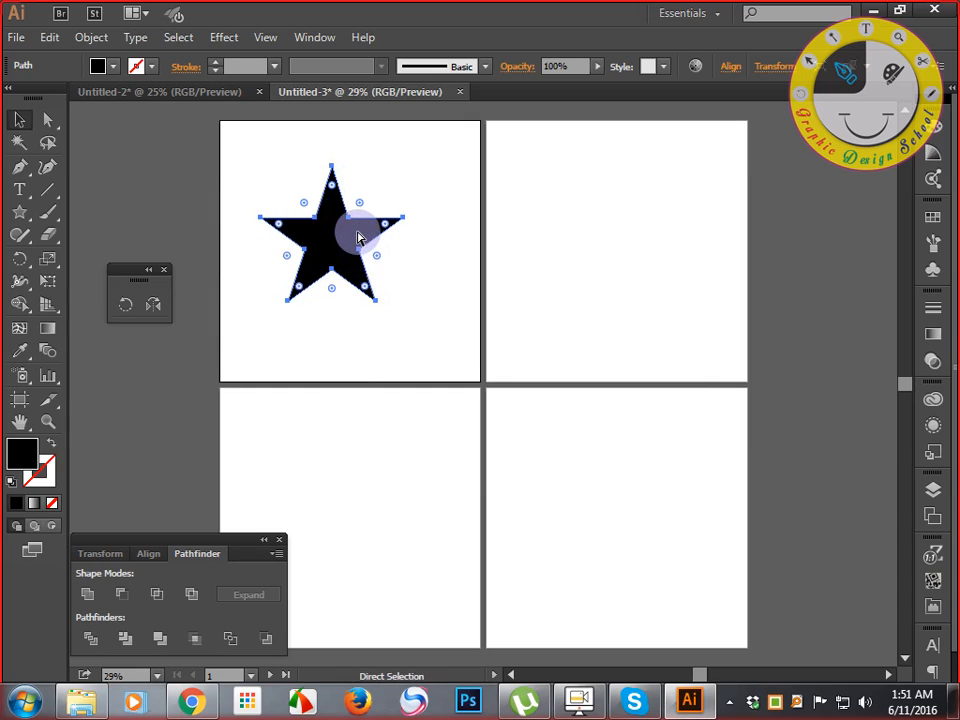
{"action": "key", "text": "Delete"}
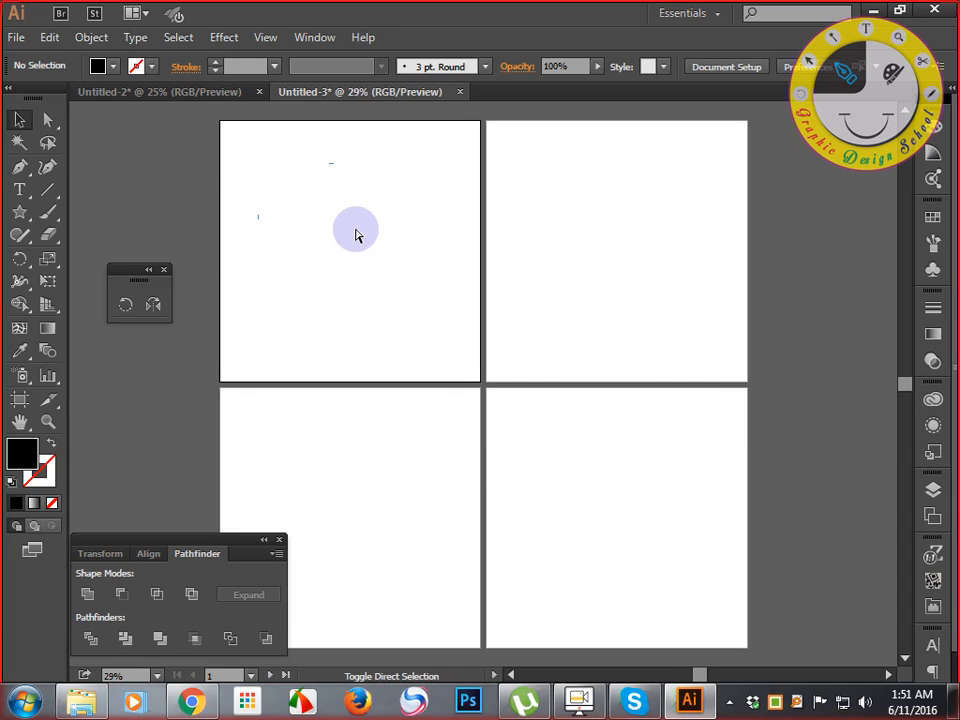
{"action": "key", "text": "ctrl+z"}
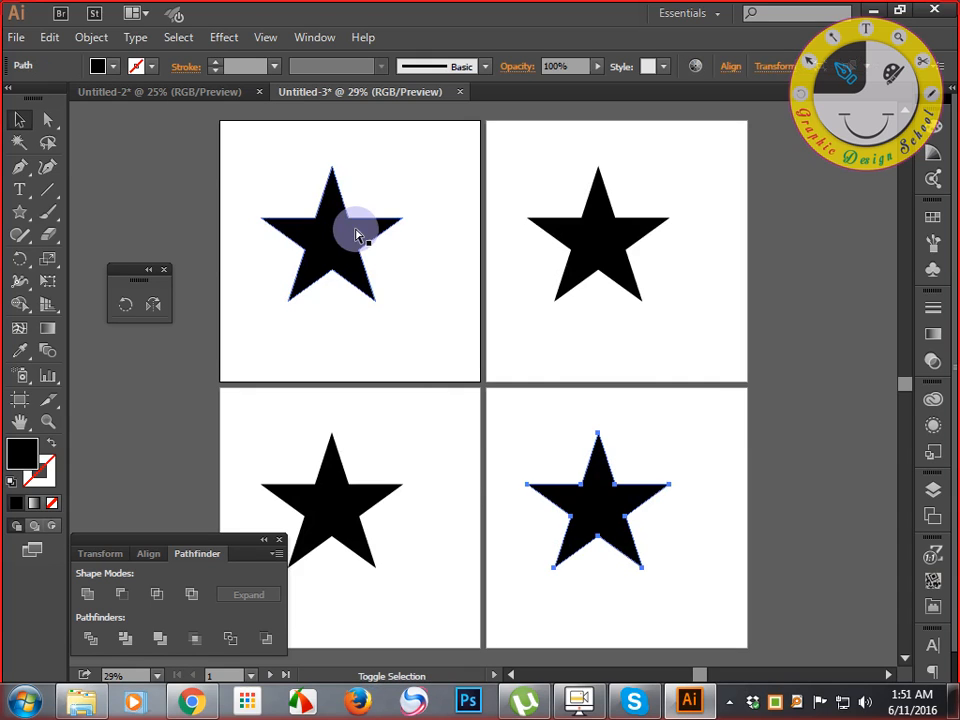
{"action": "key", "text": "v"}
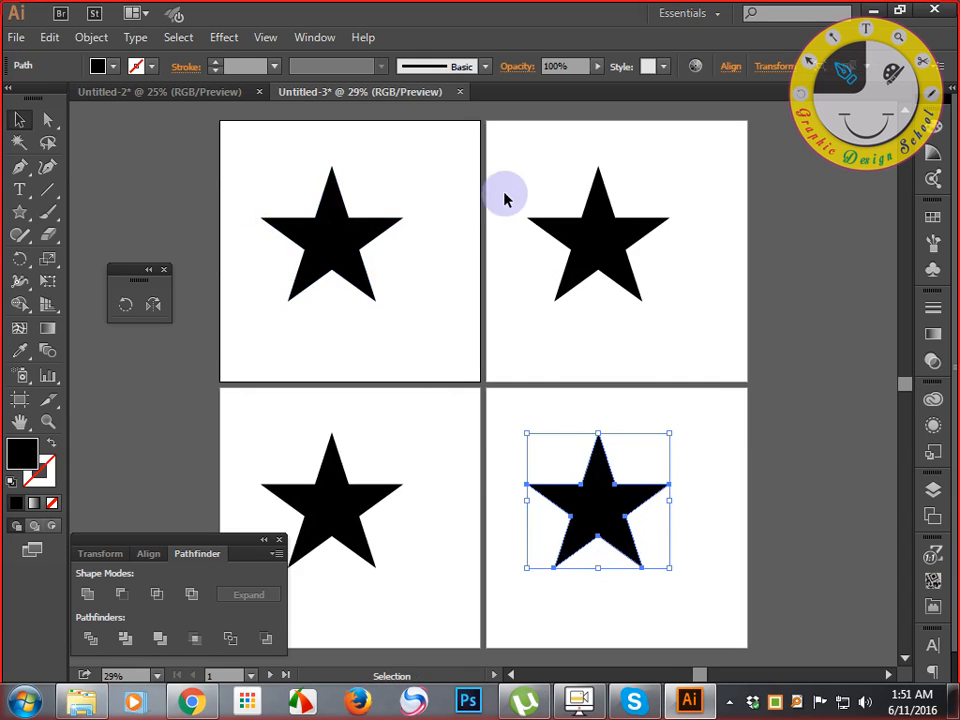
{"action": "left_click", "coordinate": [470, 335]}
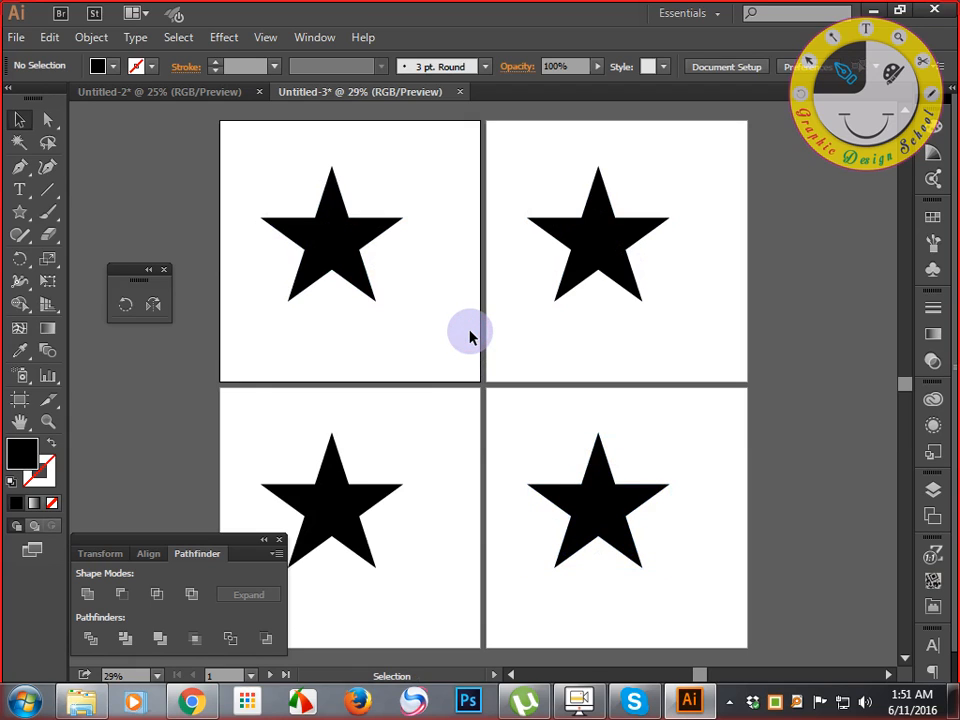
{"action": "left_click_drag", "start_coordinate": [274, 168], "coordinate": [643, 550]}
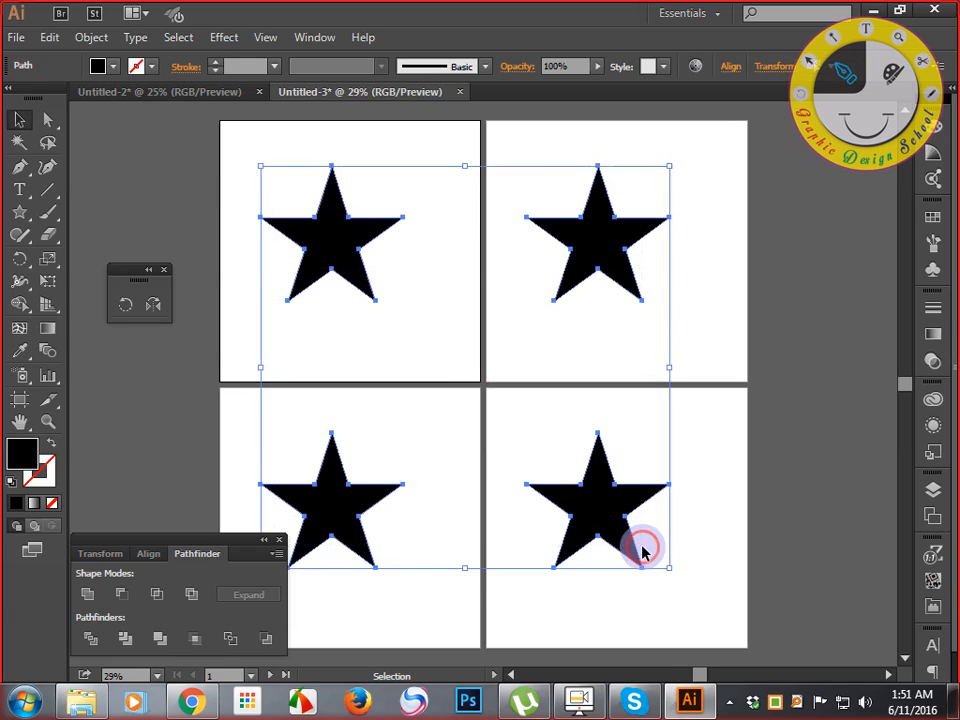
{"action": "left_click", "coordinate": [702, 440]}
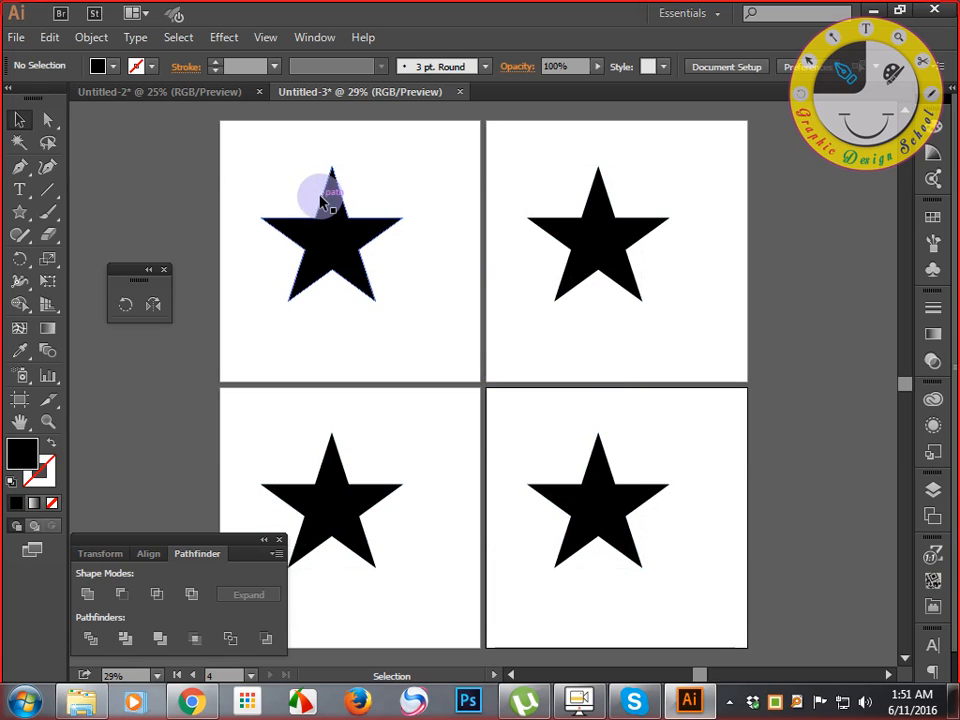
Delete the stars from the second, third and fourth artboards, keeping only the one on the first
{"action": "left_click_drag", "start_coordinate": [533, 200], "coordinate": [730, 615]}
{"action": "key", "text": "Delete"}
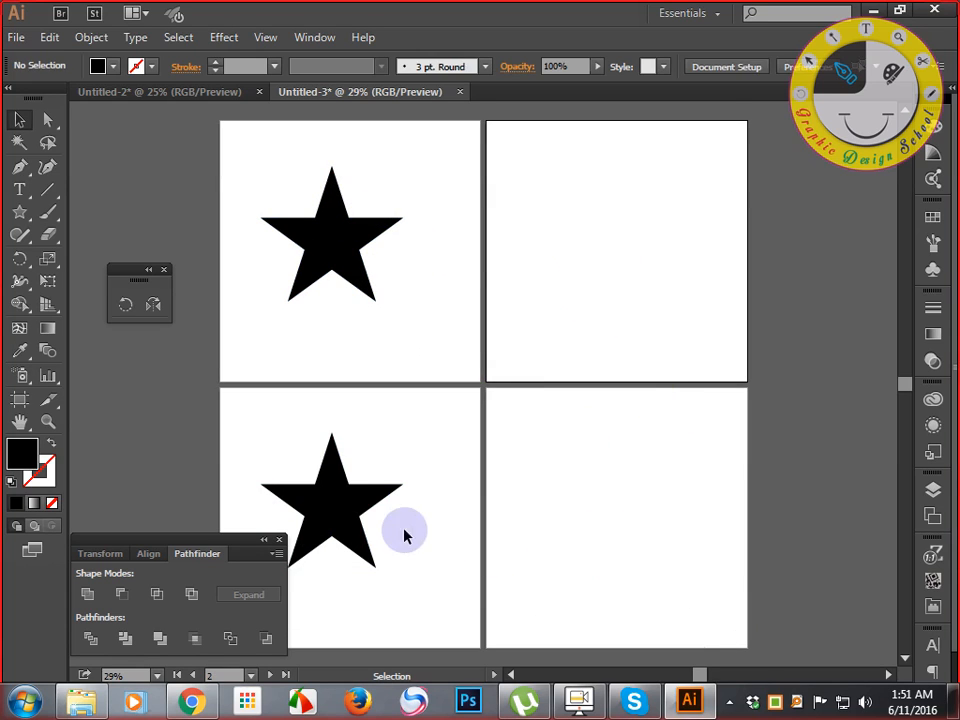
{"action": "left_click", "coordinate": [358, 505]}
{"action": "key", "text": "Delete"}
Duplicate the star twice on the first artboard, placing one overlapping copy up and right and another down and right
{"action": "left_click", "coordinate": [350, 258]}
{"action": "left_click_drag", "start_coordinate": [350, 258], "coordinate": [413, 220]}
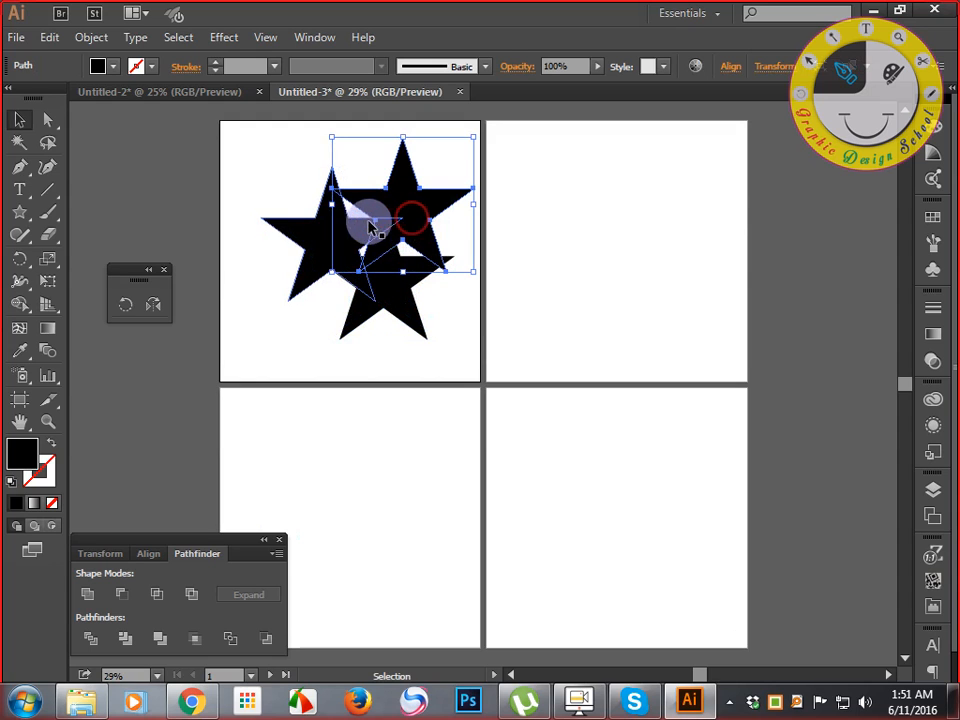
{"action": "left_click_drag", "start_coordinate": [350, 234], "coordinate": [395, 290]}
Fill the lower star with red and the upper-right star with blue from the swatches, leaving nothing selected
{"action": "left_click", "coordinate": [933, 216]}
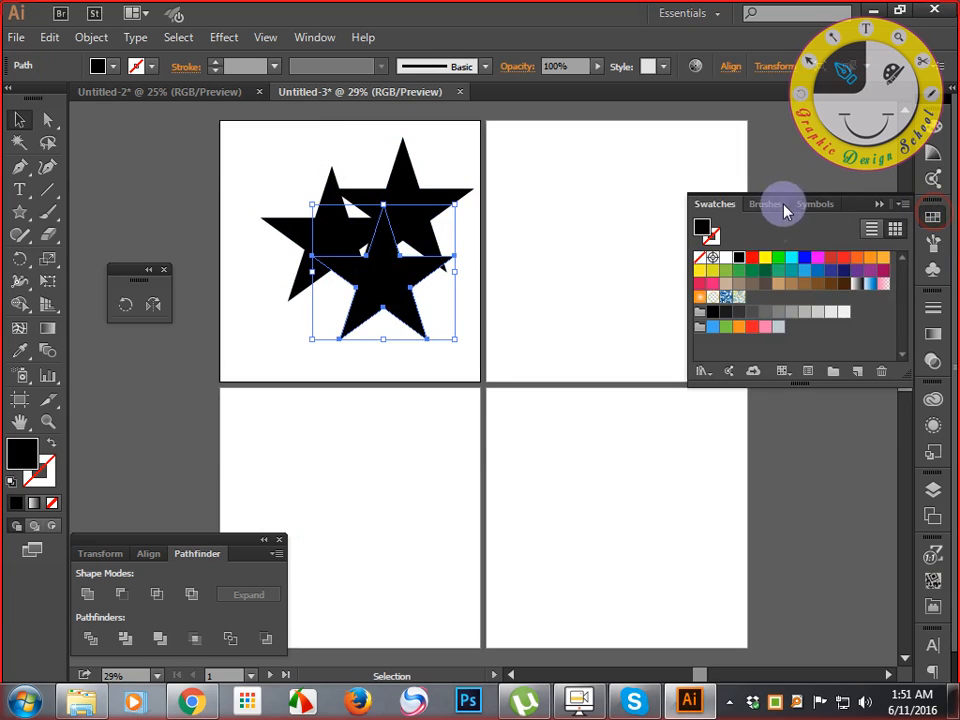
{"action": "left_click", "coordinate": [750, 259]}
{"action": "left_click", "coordinate": [557, 240]}
{"action": "left_click", "coordinate": [429, 204]}
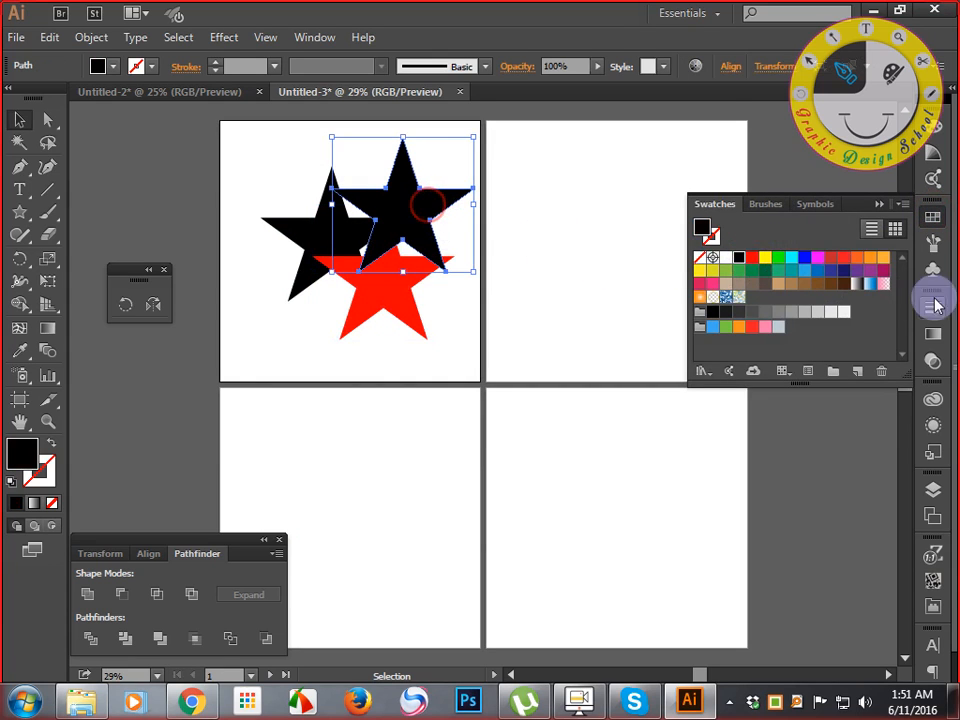
{"action": "left_click", "coordinate": [806, 260]}
{"action": "left_click", "coordinate": [613, 247]}
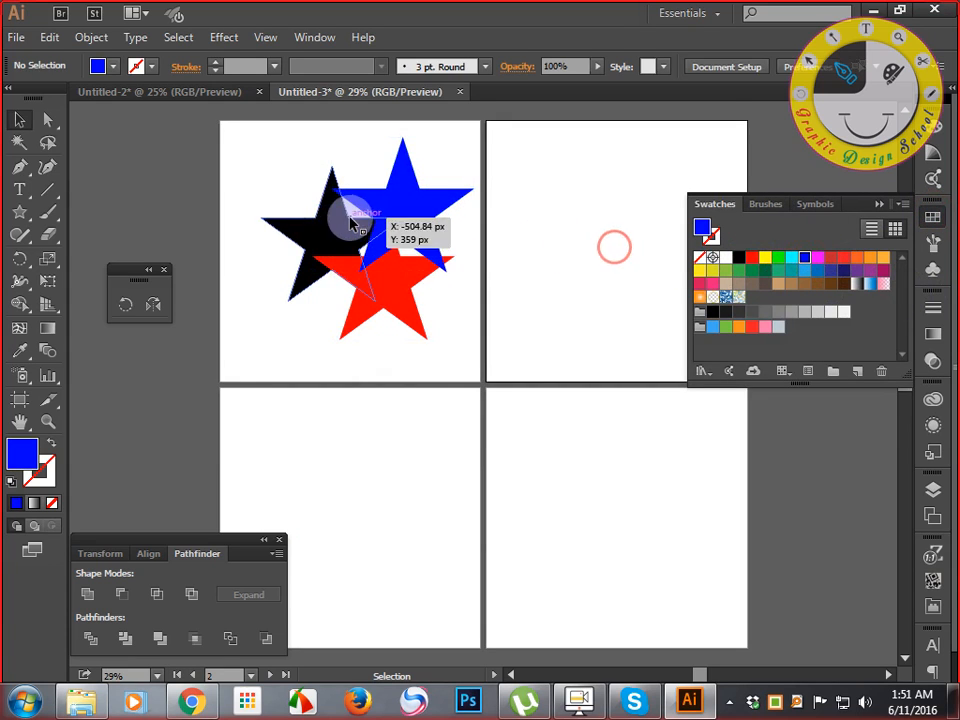
Fill the remaining black star with a medium green swatch and clear the selection
{"action": "left_click", "coordinate": [337, 209]}
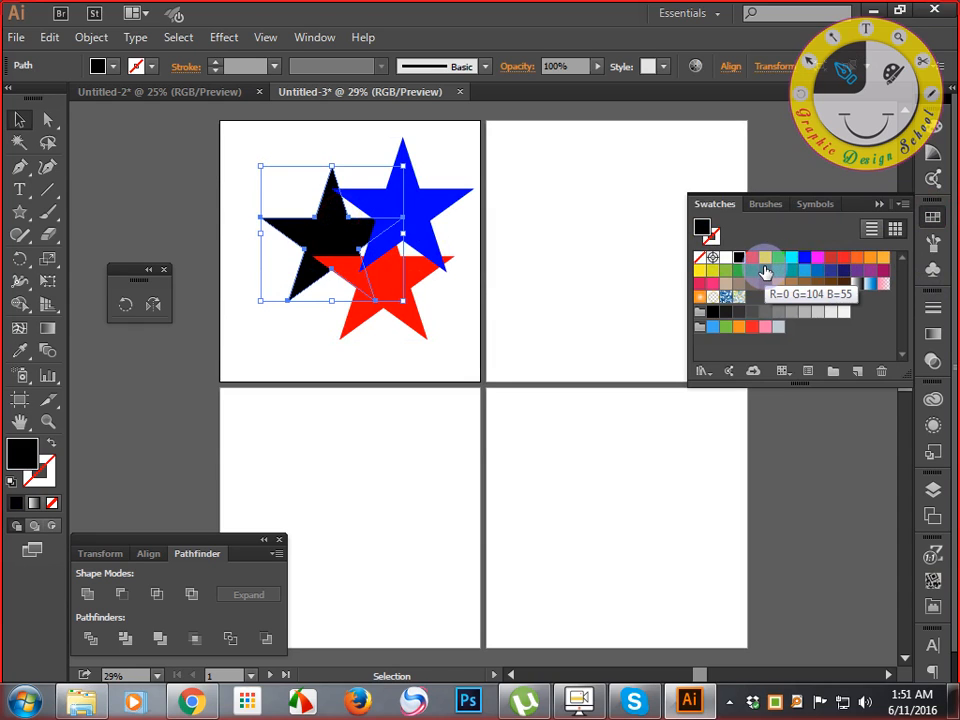
{"action": "left_click", "coordinate": [765, 270]}
{"action": "left_click", "coordinate": [553, 231]}
{"action": "left_click", "coordinate": [317, 208]}
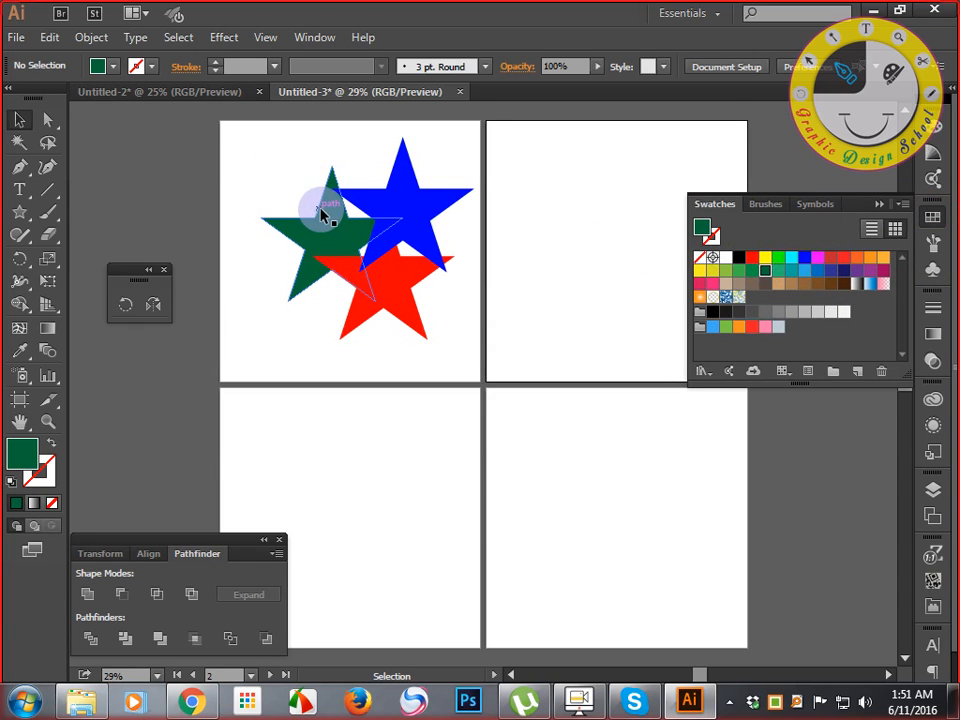
{"action": "left_click", "coordinate": [753, 271]}
{"action": "left_click", "coordinate": [601, 270]}
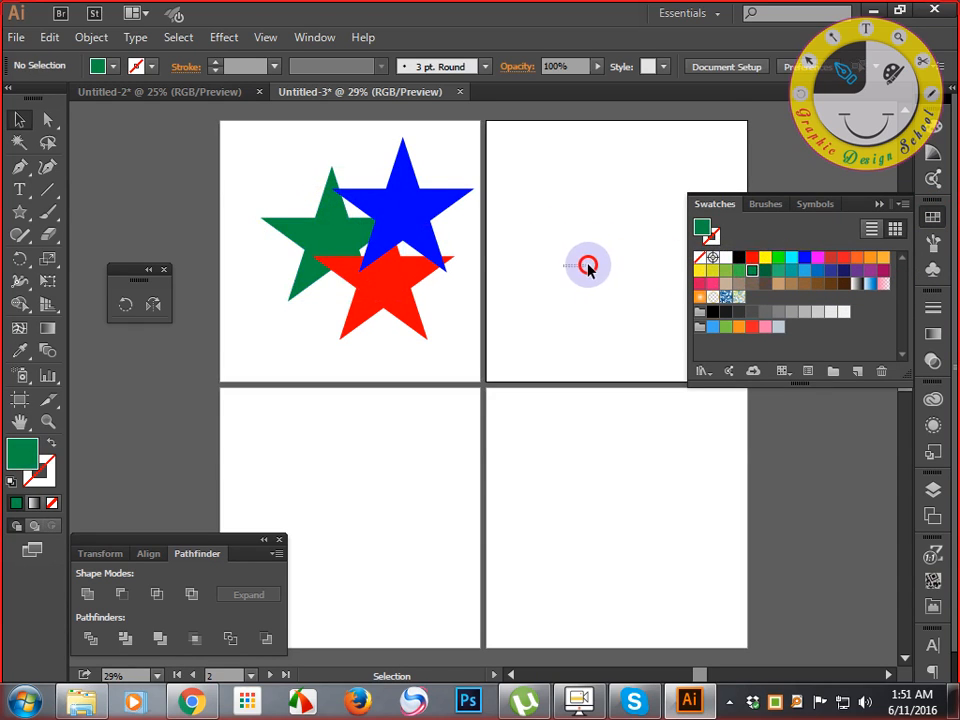
{"action": "left_click", "coordinate": [386, 216]}
{"action": "key", "text": "ctrl+shift+bracketright"}
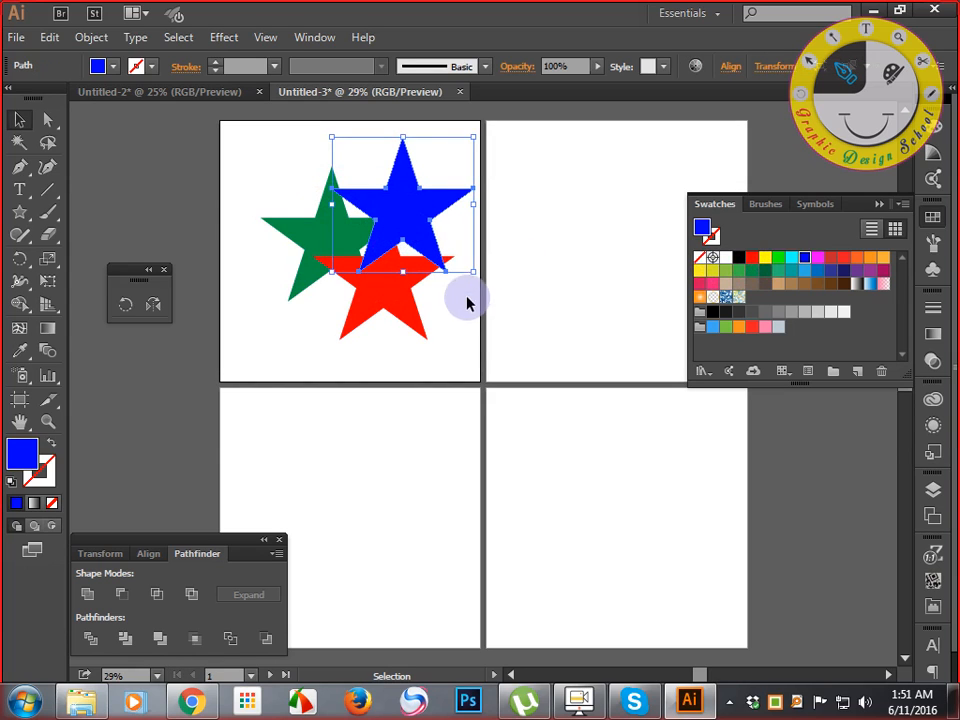
{"action": "left_click", "coordinate": [462, 315]}
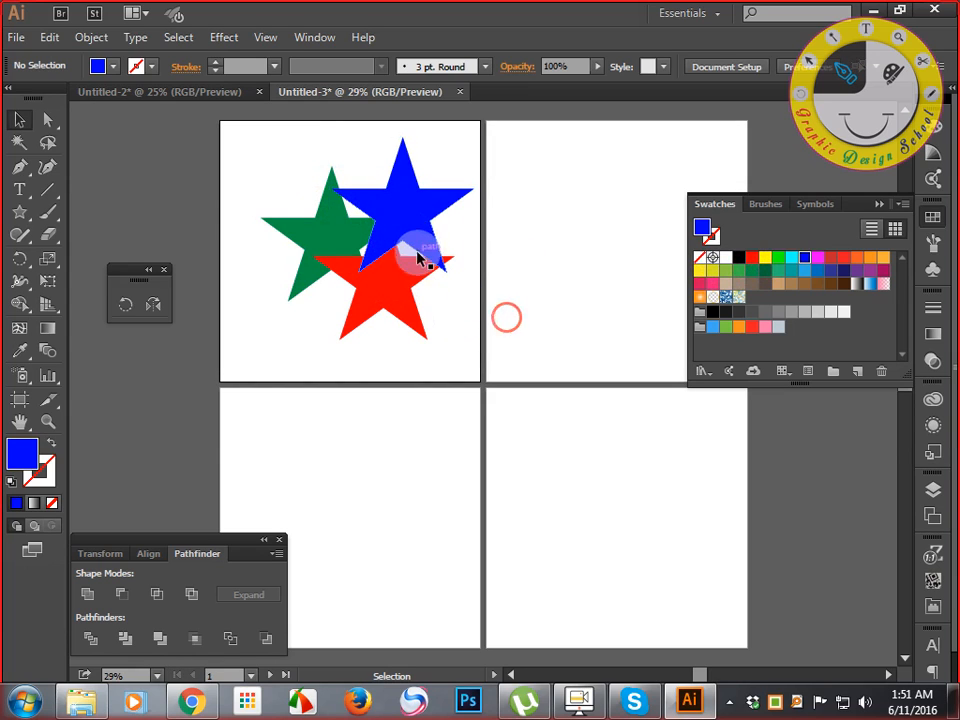
Duplicate the large blue and red stars together, shrink the copies, and place them to the left of the green star
{"action": "left_click", "coordinate": [414, 225]}
{"action": "left_click", "coordinate": [386, 272], "text": "shift"}
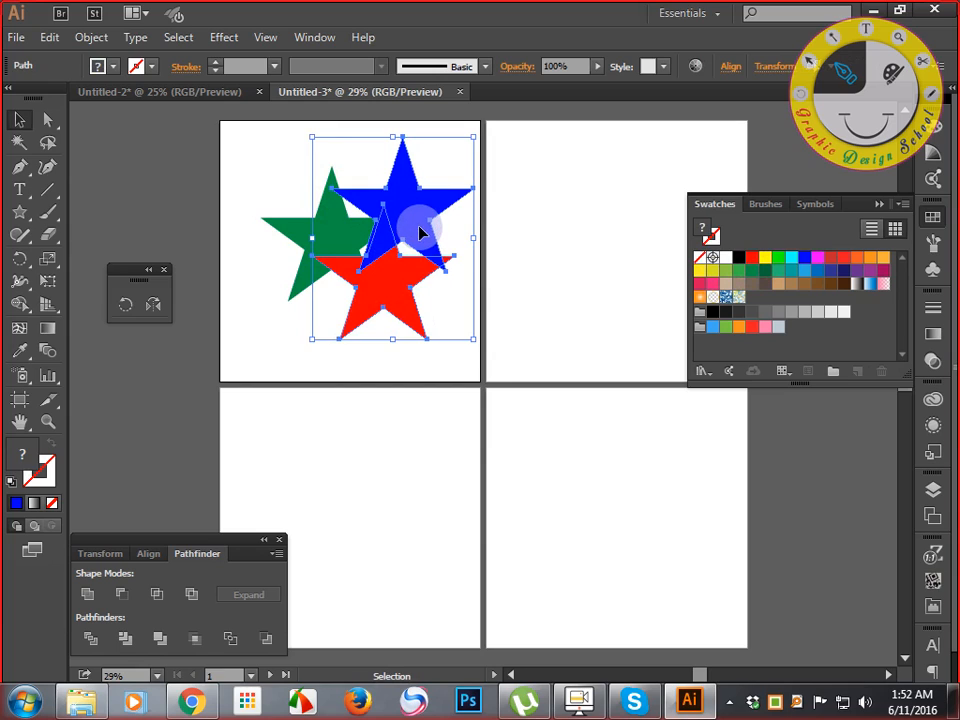
{"action": "key", "text": "a"}
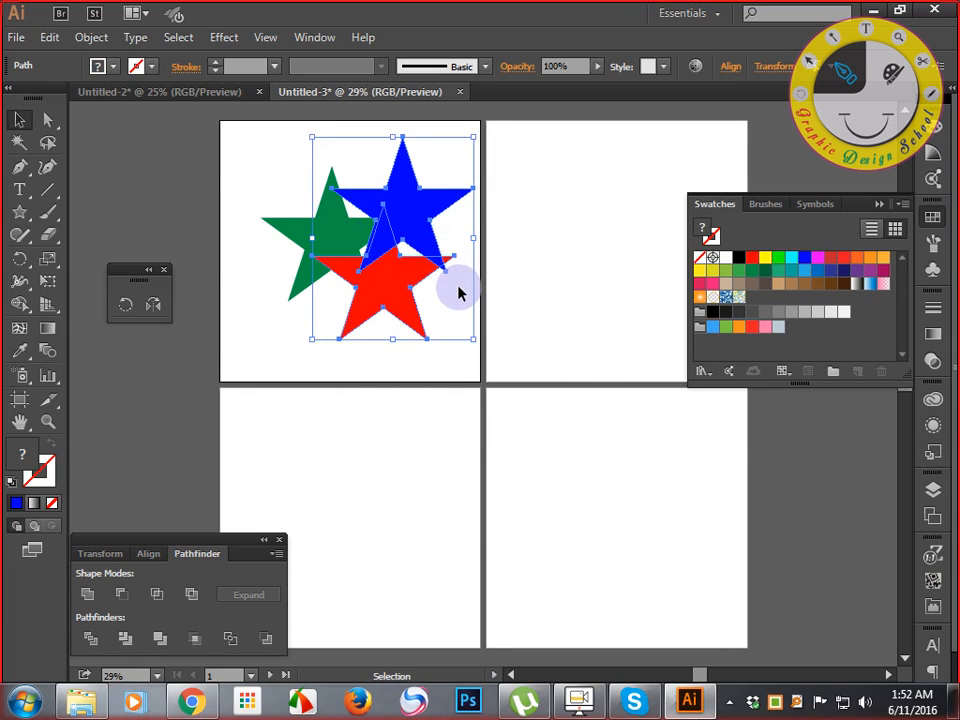
{"action": "key", "text": "ctrl"}
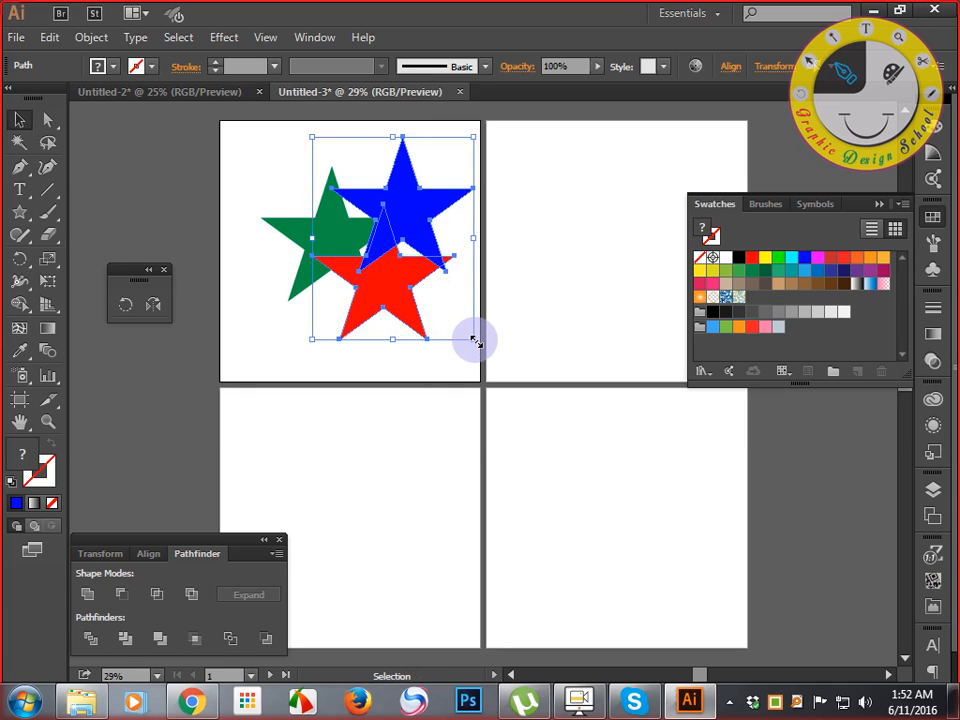
{"action": "left_click_drag", "start_coordinate": [475, 341], "coordinate": [454, 291]}
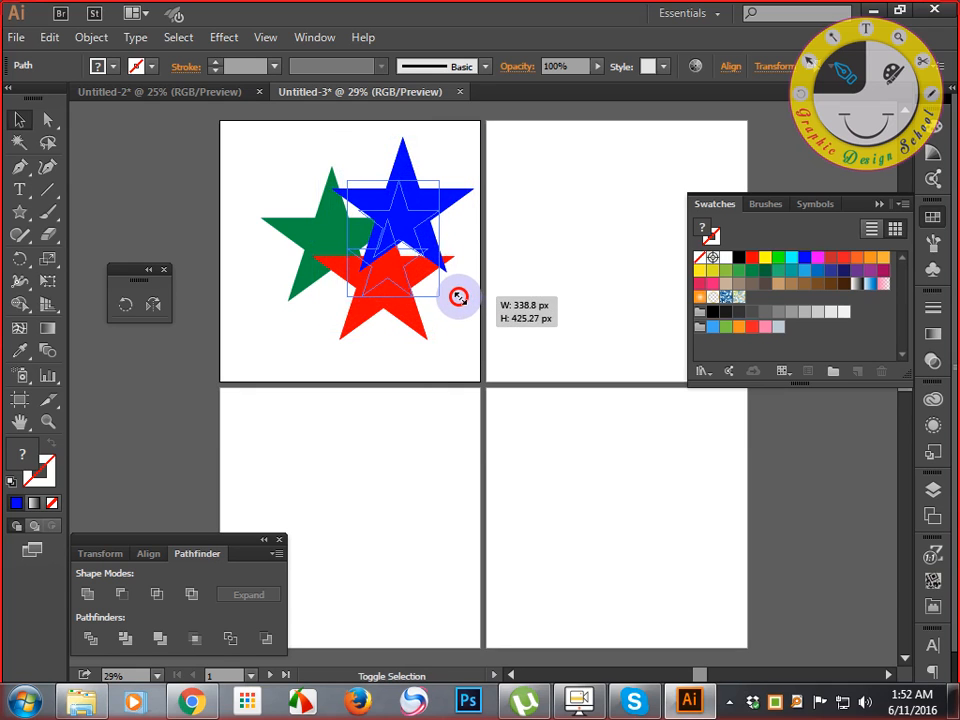
{"action": "left_click_drag", "start_coordinate": [409, 227], "coordinate": [268, 268]}
{"action": "mouse_move", "coordinate": [296, 343]}
{"action": "left_mouse_down"}
{"action": "mouse_move", "coordinate": [305, 337]}
{"action": "mouse_move", "coordinate": [296, 317]}
{"action": "mouse_move", "coordinate": [289, 321]}
{"action": "left_mouse_up"}
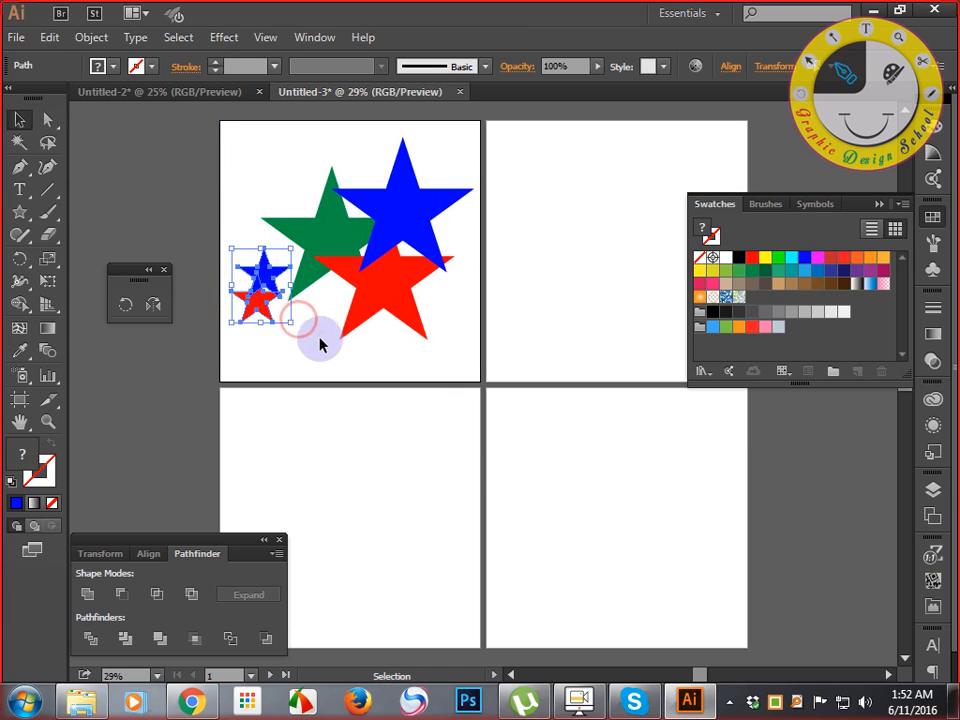
{"action": "left_click", "coordinate": [326, 338]}
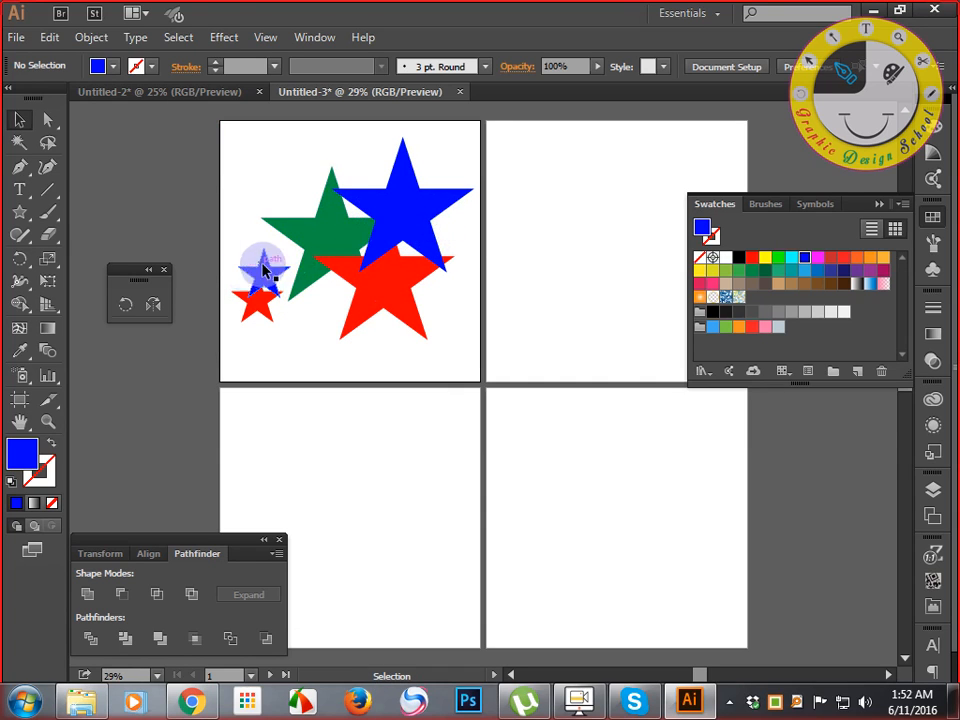
{"action": "left_click", "coordinate": [422, 224]}
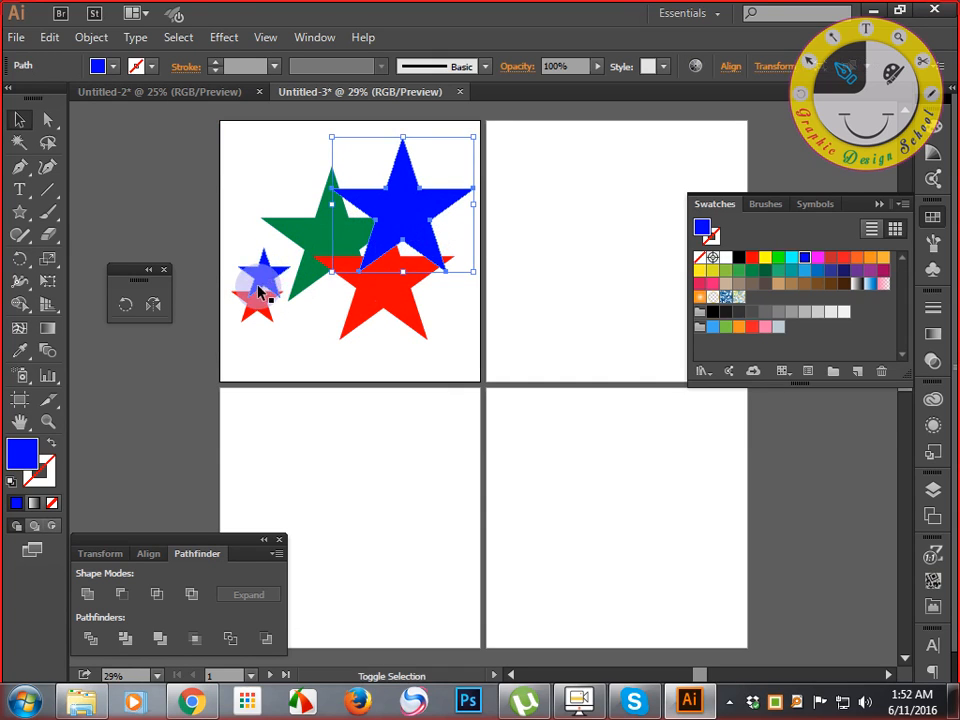
{"action": "left_click", "coordinate": [266, 270], "text": "shift"}
{"action": "left_click", "coordinate": [369, 350]}
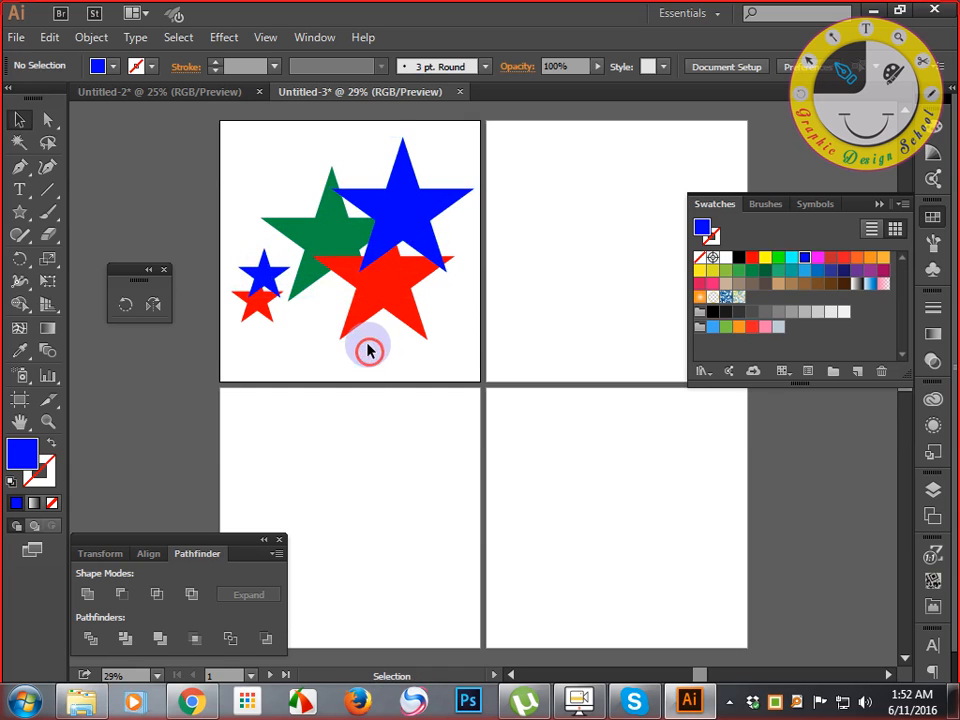
Select every object with the same fill color as the large blue star
{"action": "left_click", "coordinate": [401, 210]}
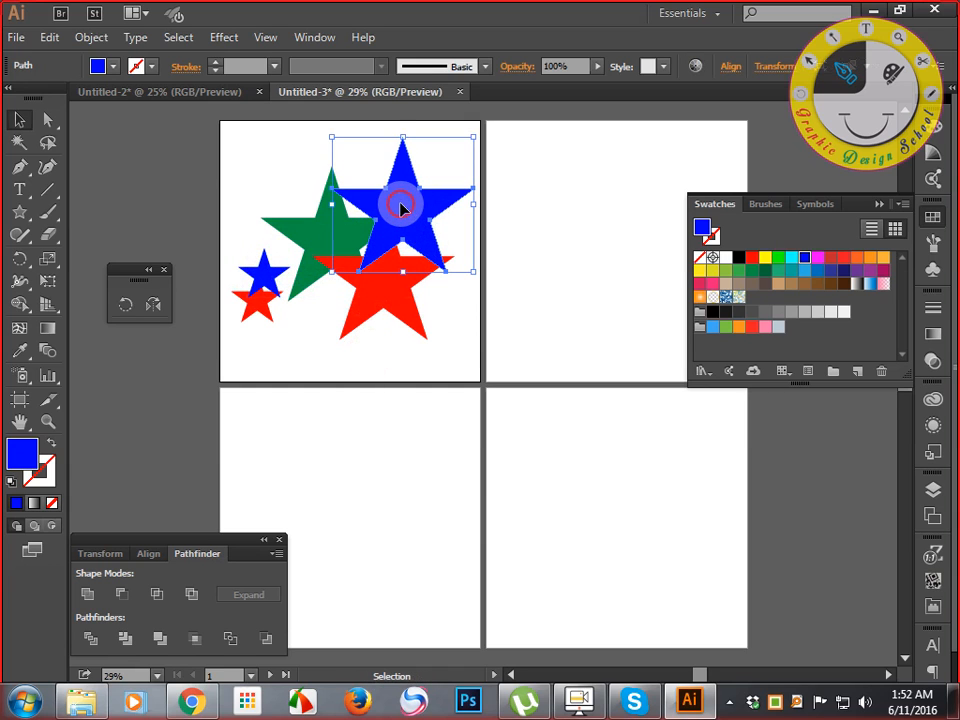
{"action": "left_click", "coordinate": [179, 38]}
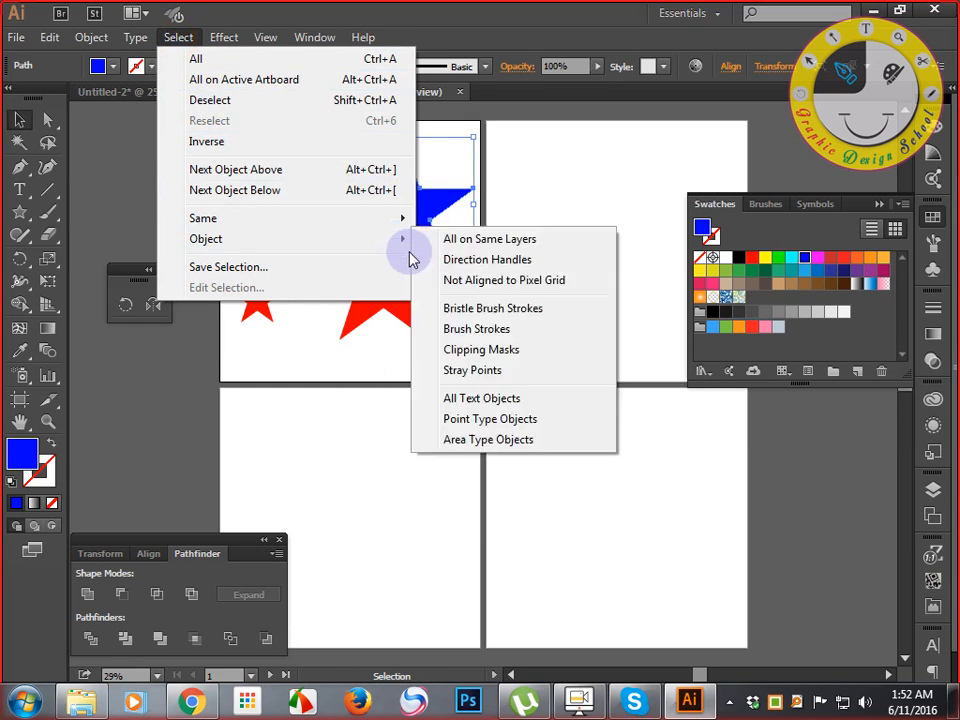
{"action": "mouse_move", "coordinate": [402, 230]}
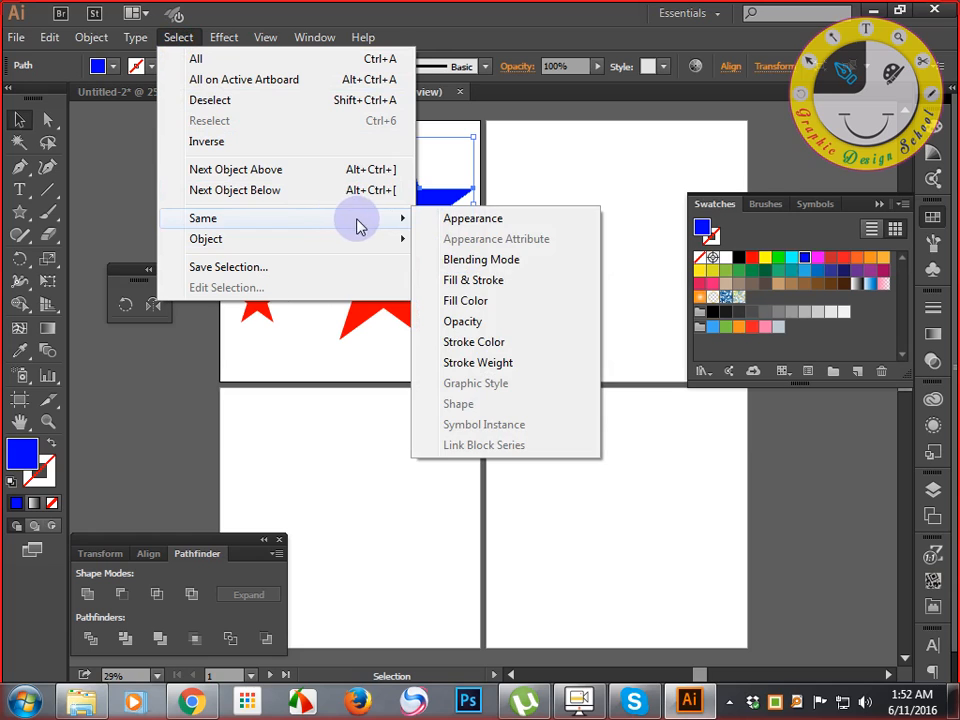
{"action": "left_click", "coordinate": [481, 302]}
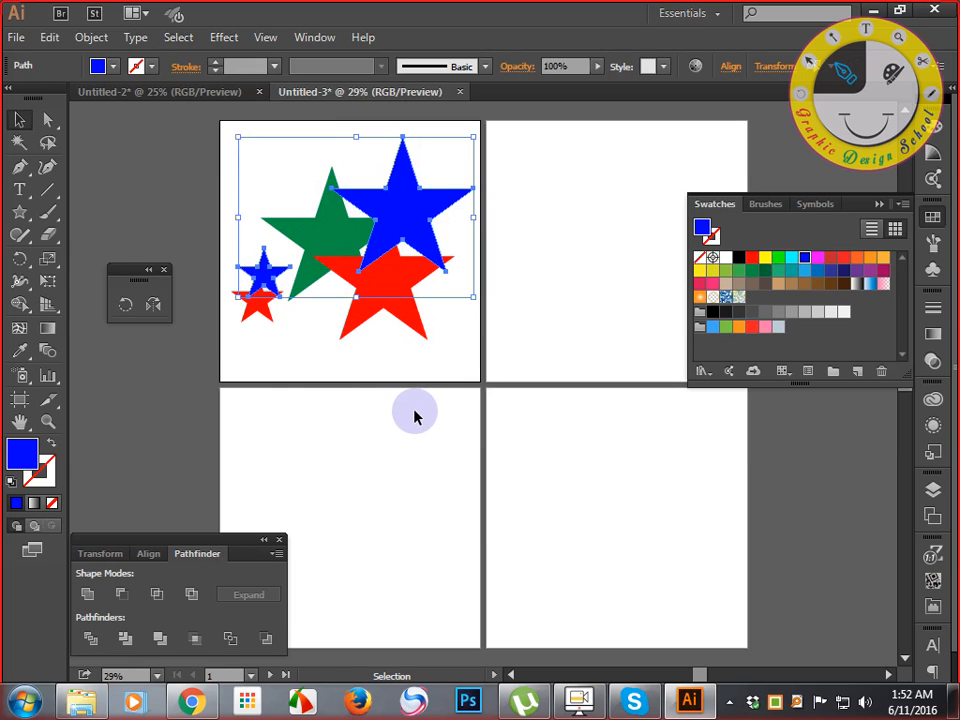
Cut the two selected blue stars and paste them on all artboards, leaving nothing selected
{"action": "key", "text": "a"}
{"action": "key", "text": "Delete"}
{"action": "key", "text": "v"}
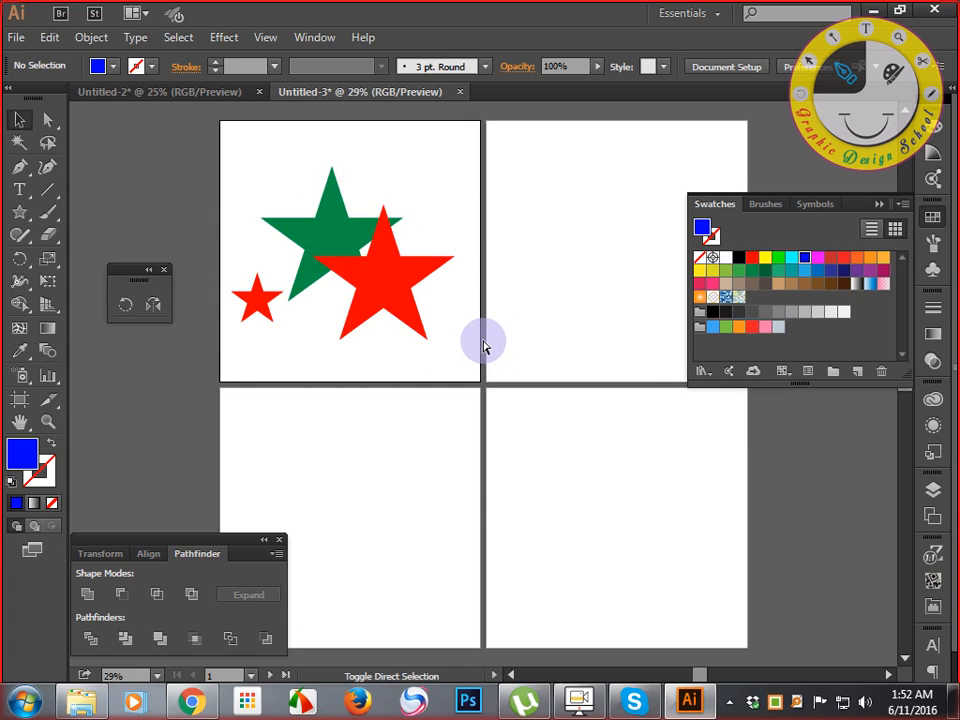
{"action": "key", "text": "ctrl+z"}
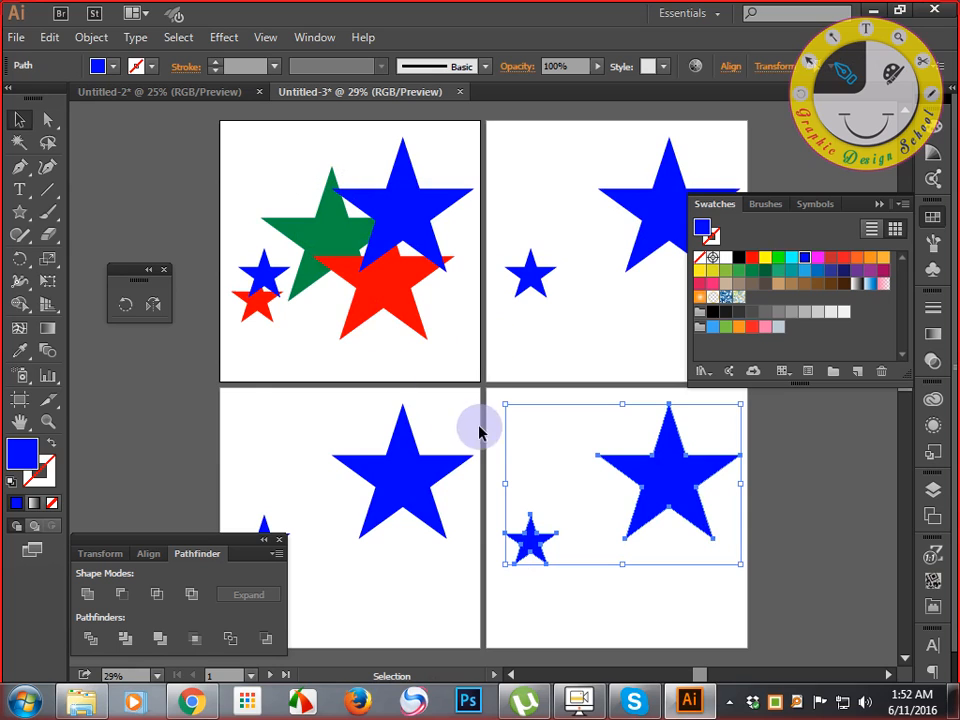
{"action": "left_click", "coordinate": [461, 359]}
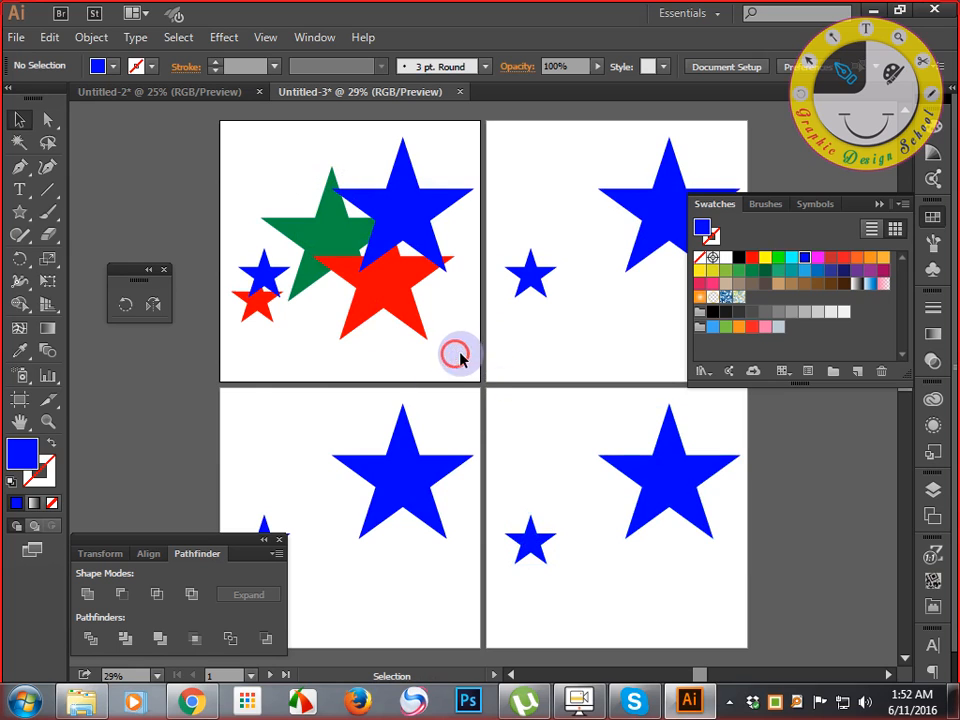
Collapse the swatches, select all five stars on the first artboard, and minimize the program window
{"action": "left_click", "coordinate": [879, 204]}
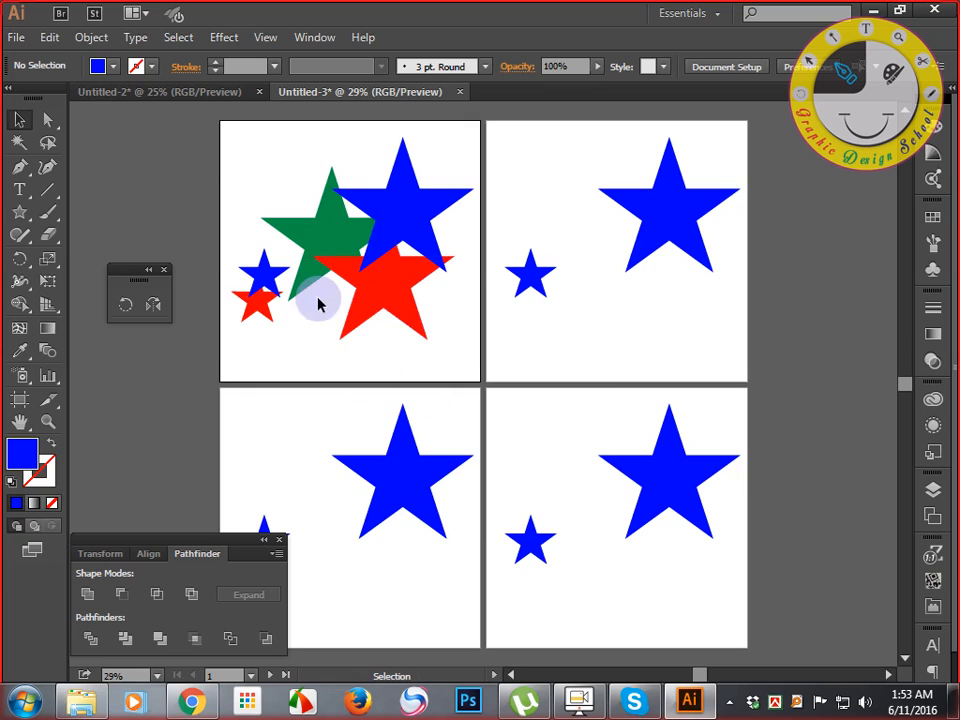
{"action": "left_click_drag", "start_coordinate": [233, 184], "coordinate": [340, 333]}
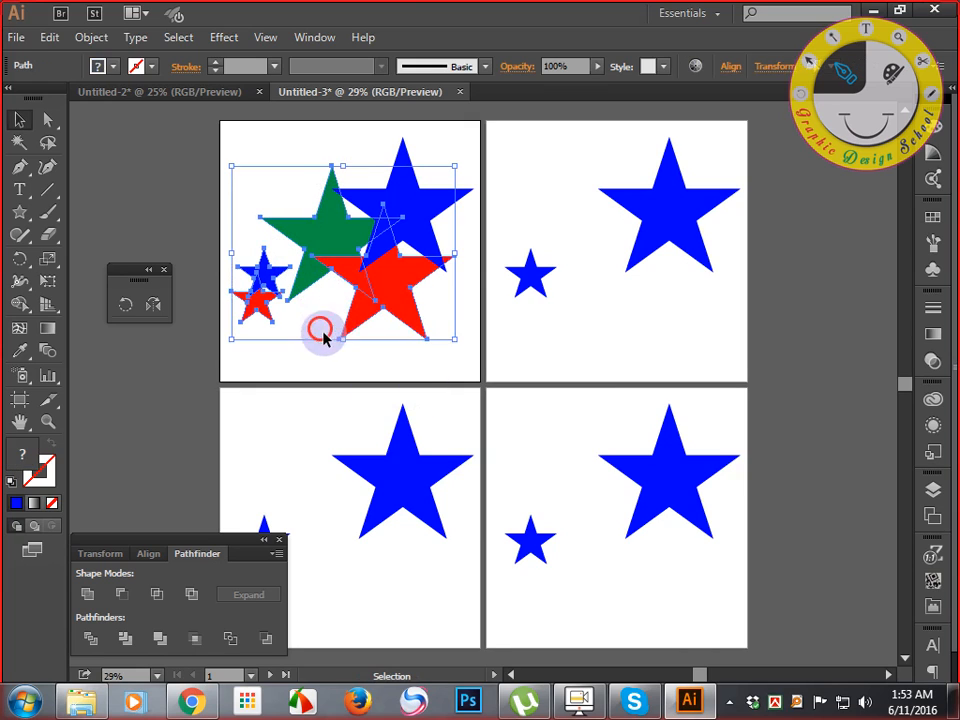
{"action": "left_click", "coordinate": [459, 360]}
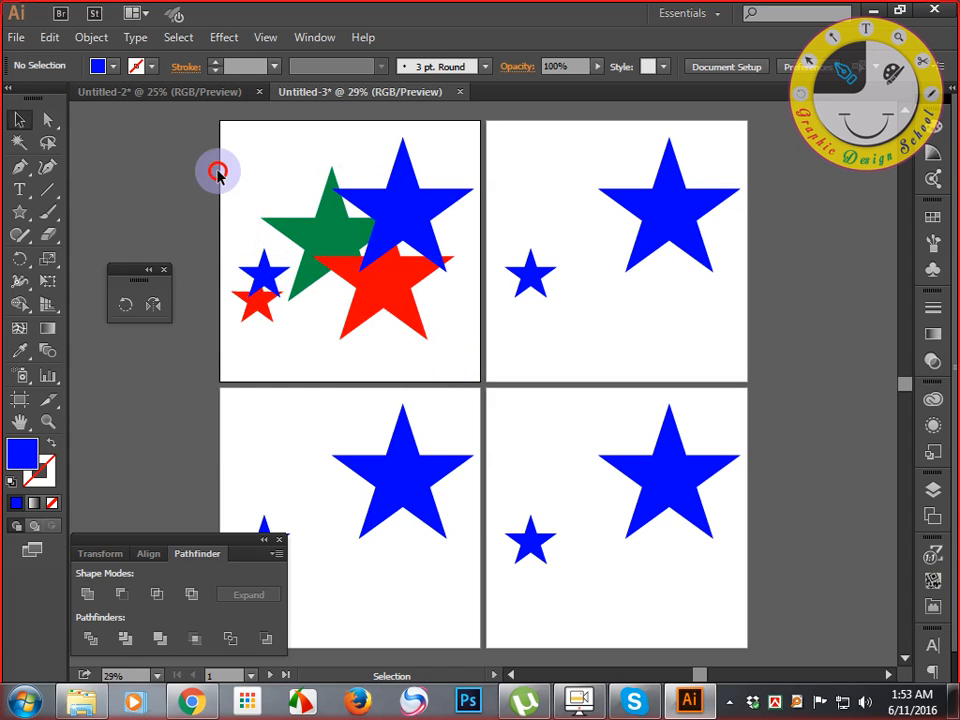
{"action": "left_click_drag", "start_coordinate": [216, 171], "coordinate": [458, 381]}
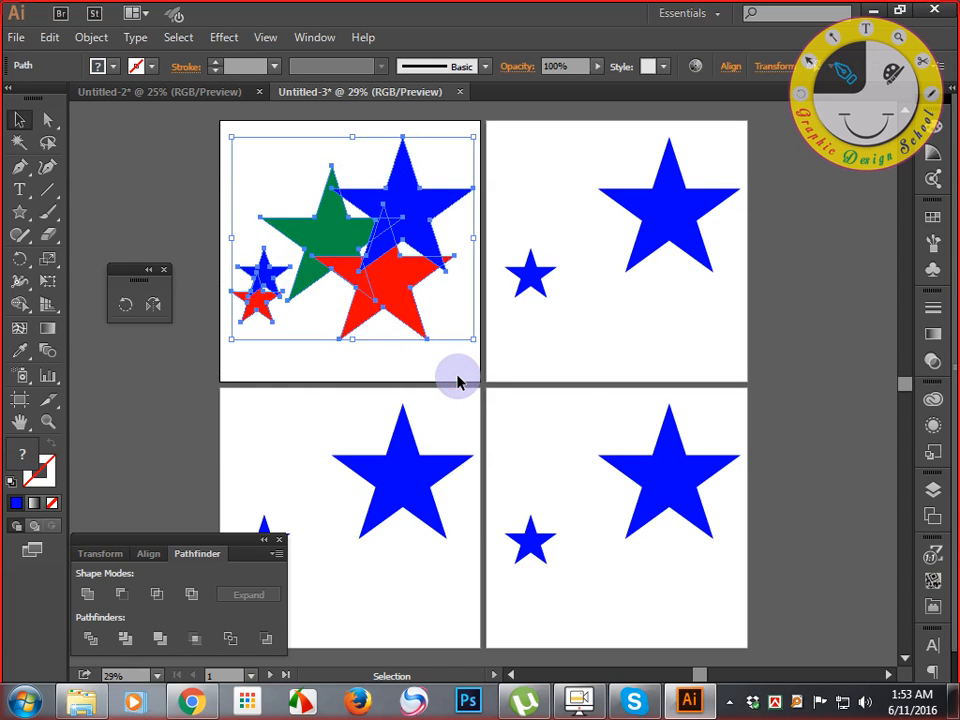
{"action": "left_click", "coordinate": [870, 10]}
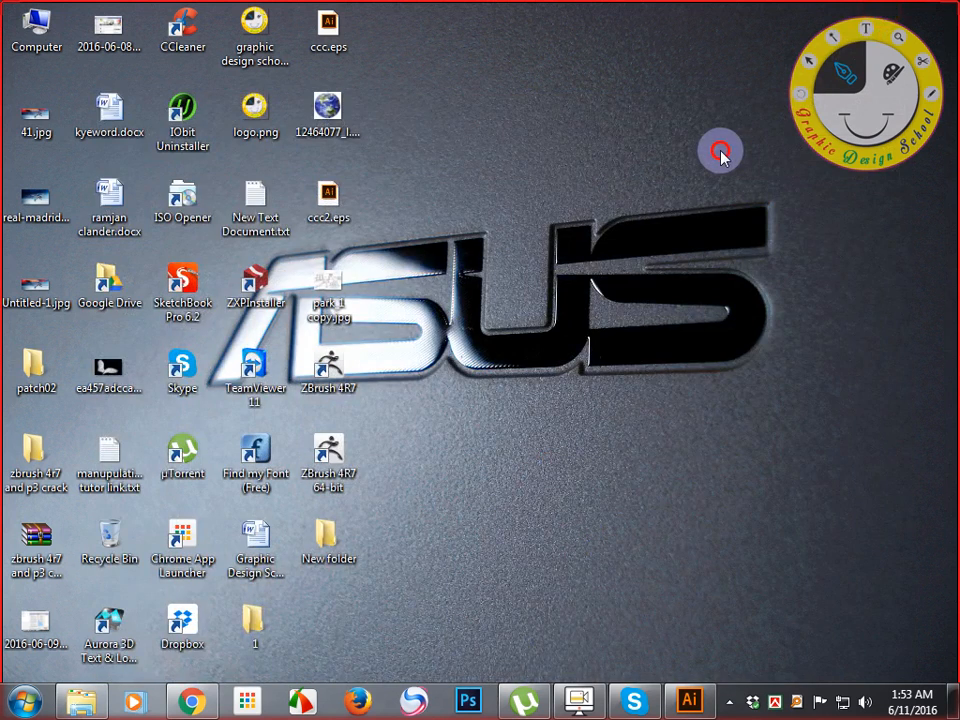